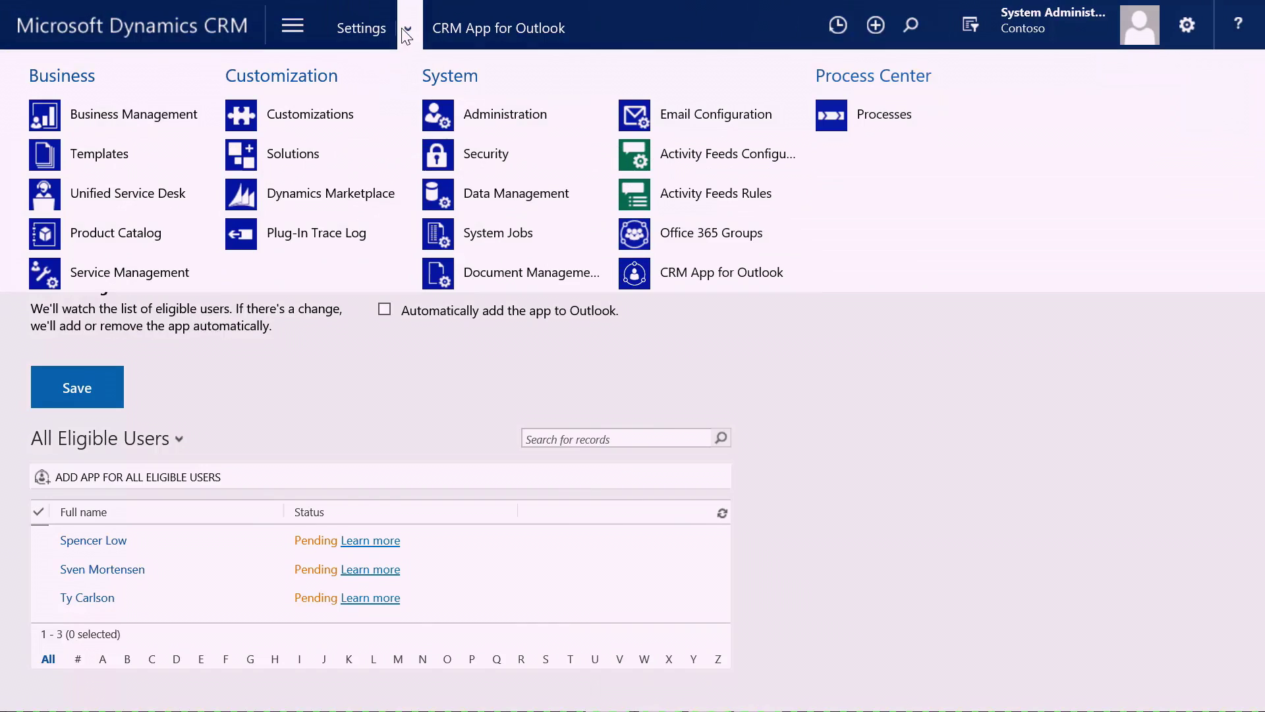
# From Document Management settings, start turning on OneDrive for Business for the organization.
pyautogui.click(499, 269)
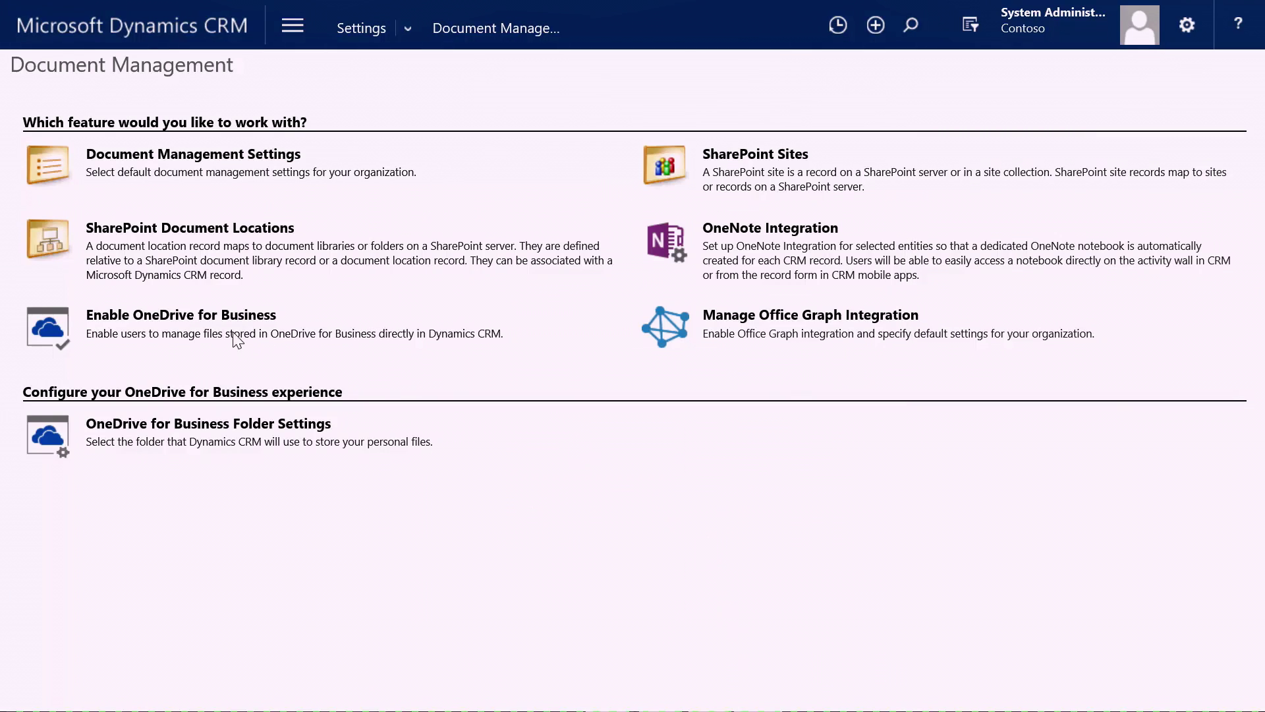
pyautogui.click(213, 314)
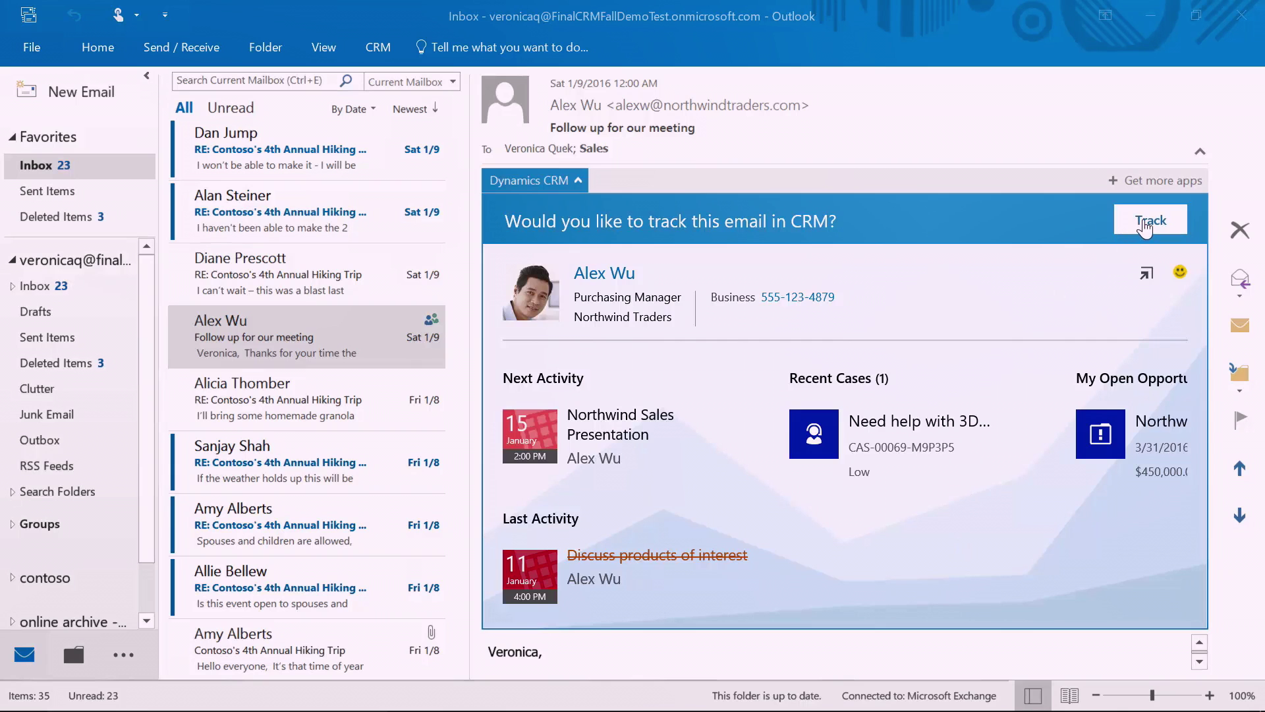
# Track the email regarding the Northwind Printers opportunity, found by searching 'northwind', and open that record.
pyautogui.click(1150, 220)
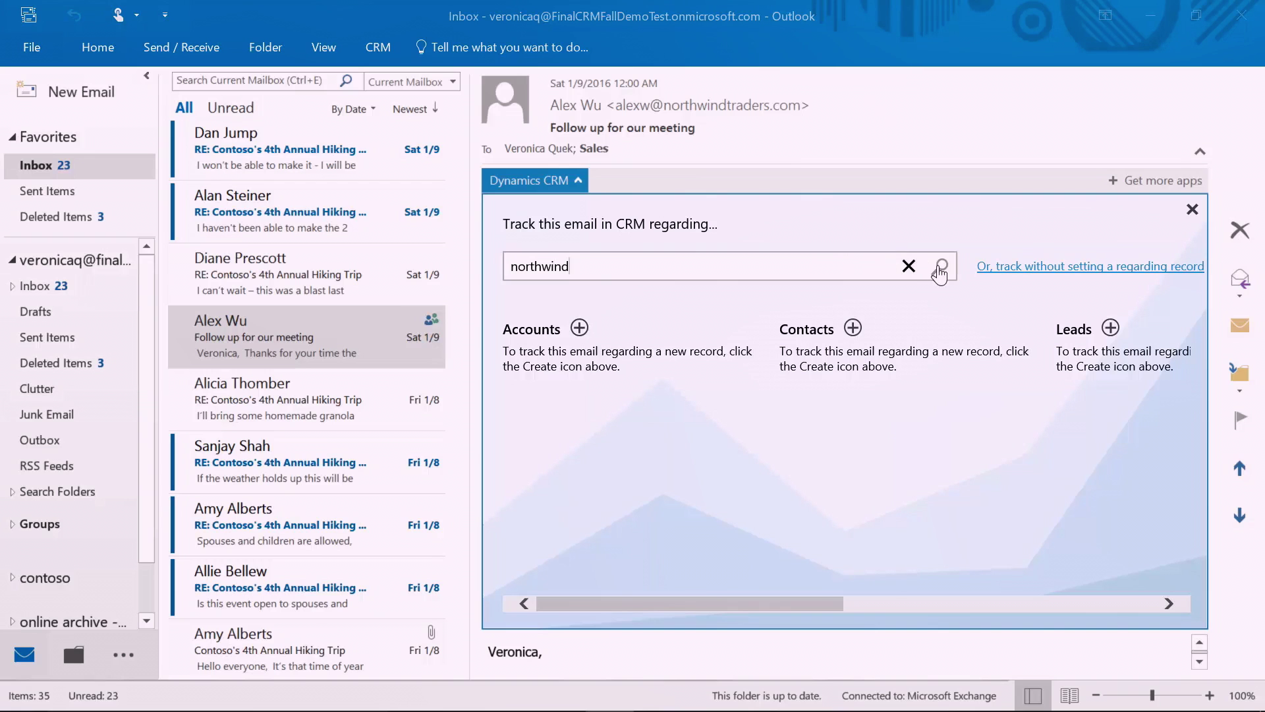
pyautogui.click(940, 270)
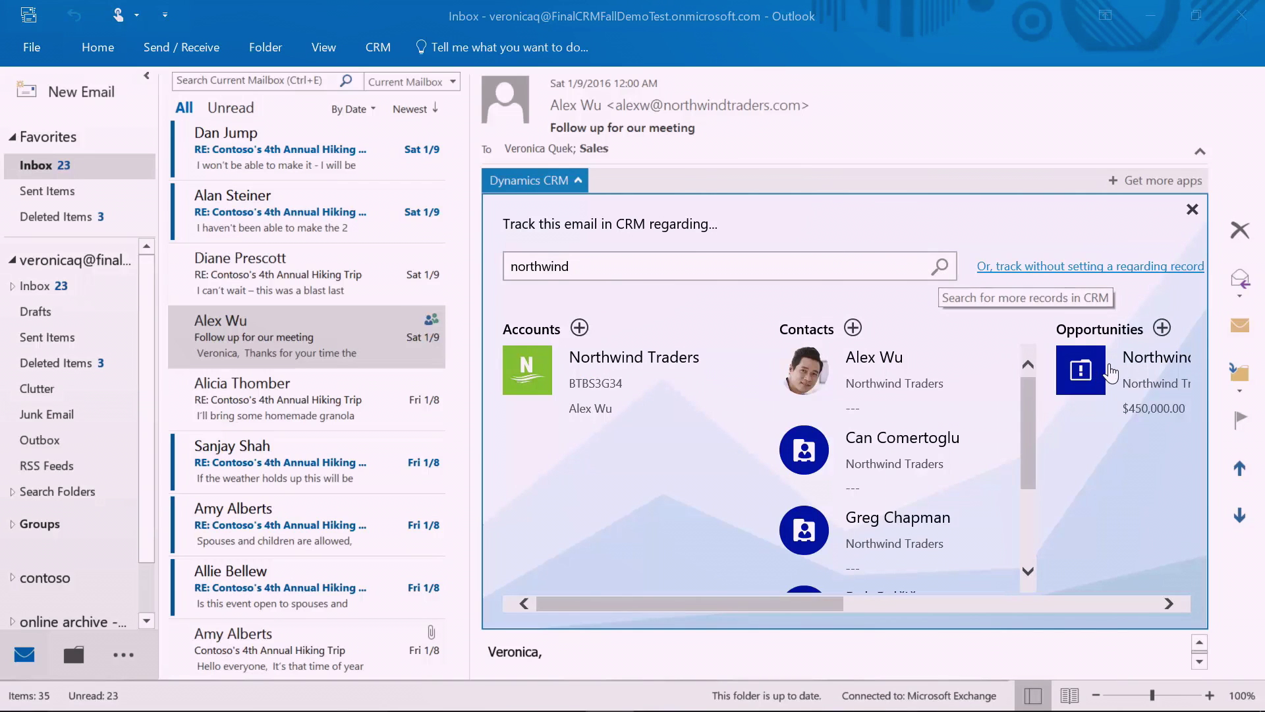
pyautogui.click(1111, 373)
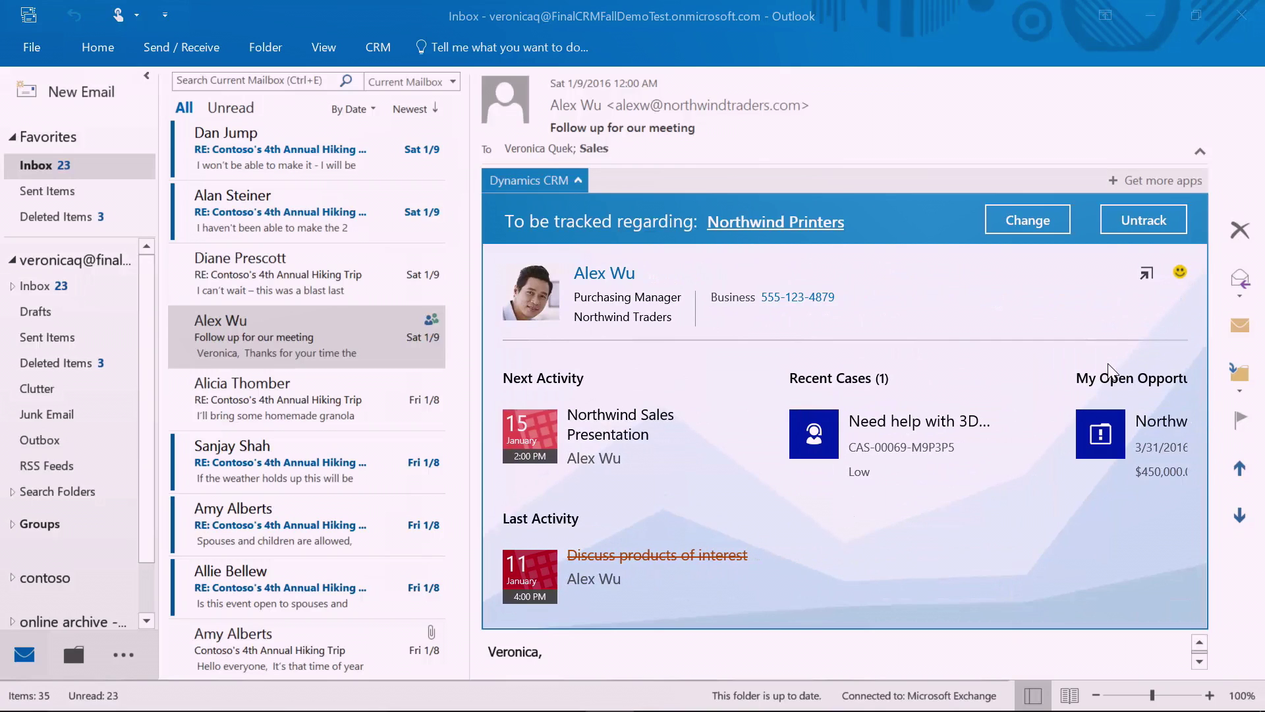
pyautogui.click(1100, 433)
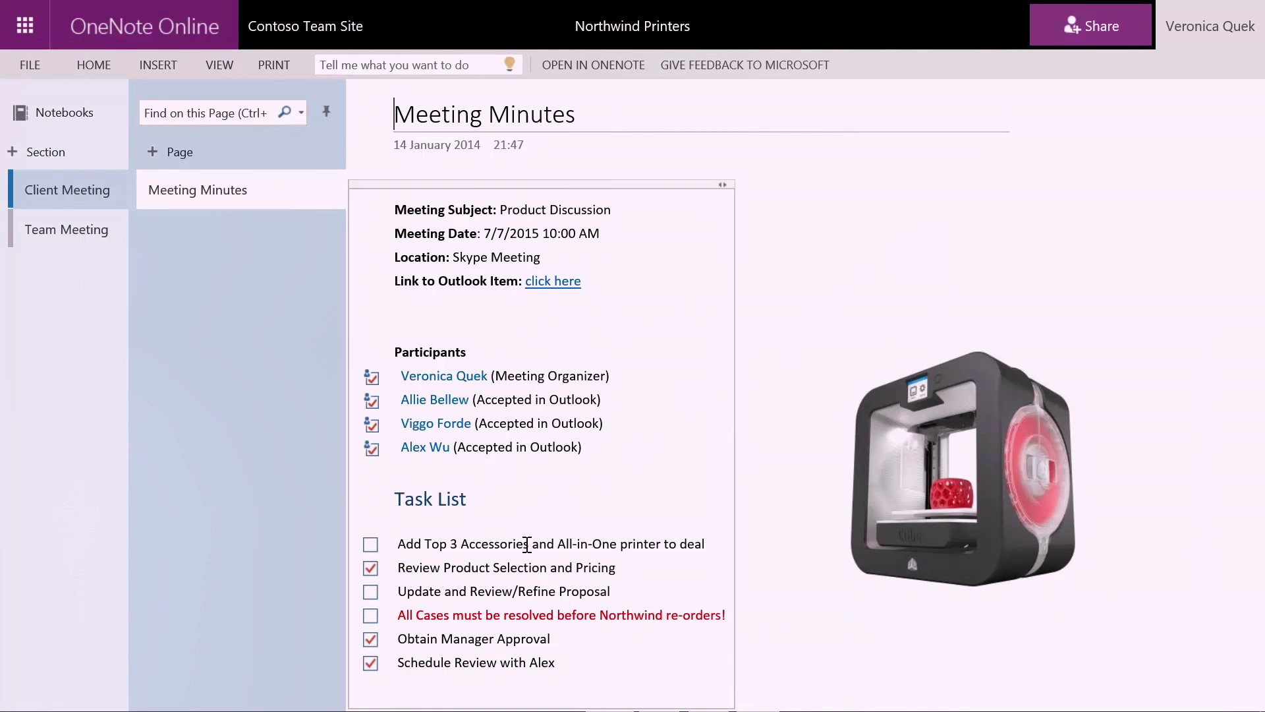
# Close the Northwind Printers.onetoc2 notebook tab to get back to the opportunity.
pyautogui.moveTo(819, 6)
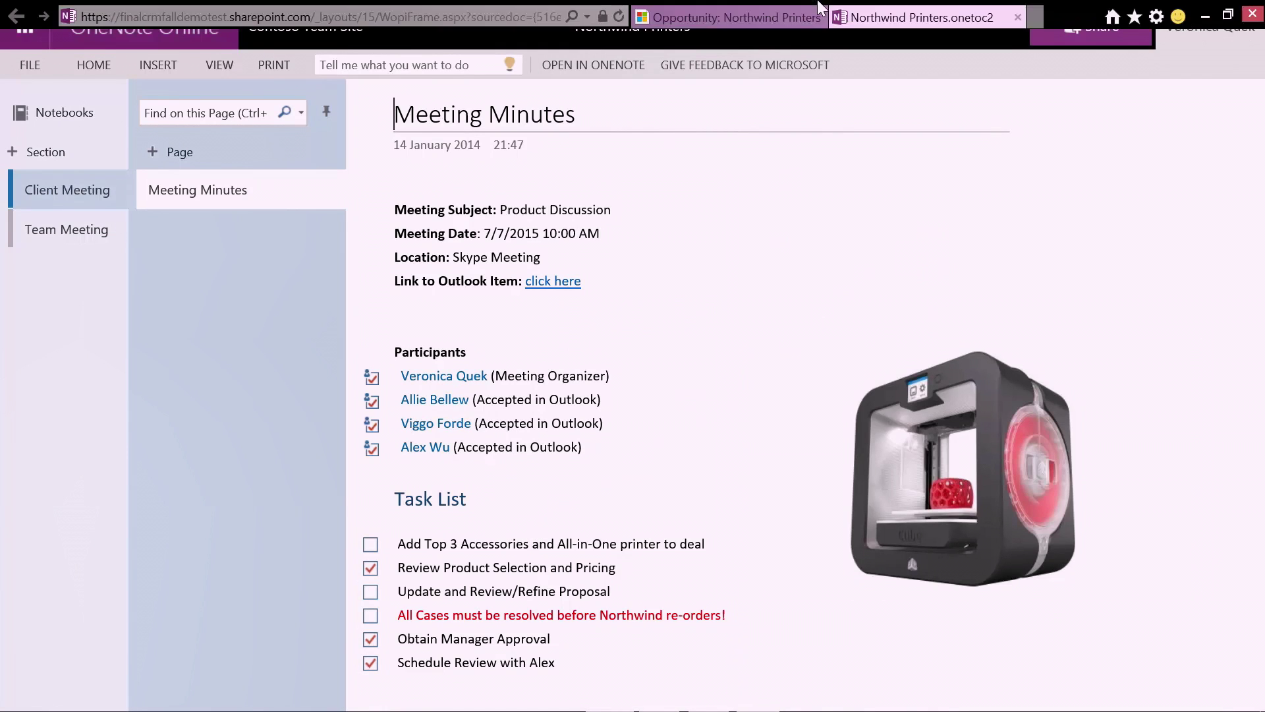
pyautogui.click(1018, 18)
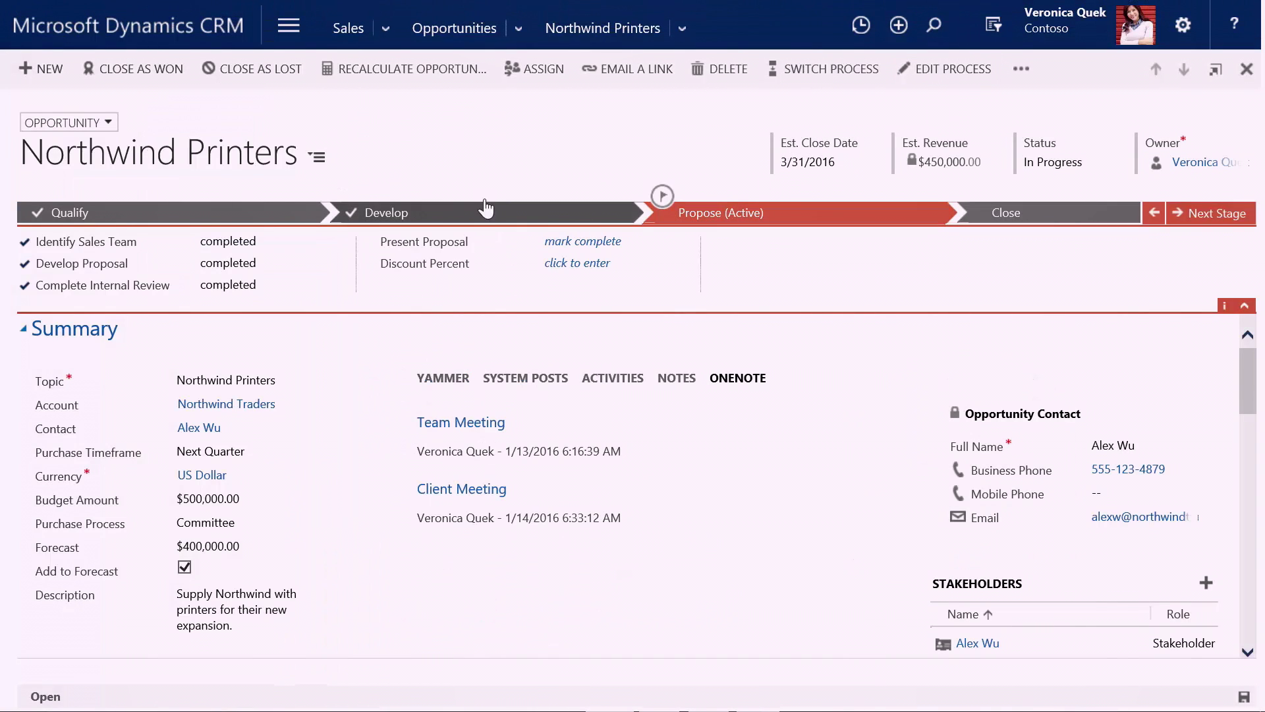
# On the 3D printer line, add the suggested Backup Cooling Fan, Carbon Fiber consumables and Digitizer Desktop 3D Scanner products.
pyautogui.click(318, 160)
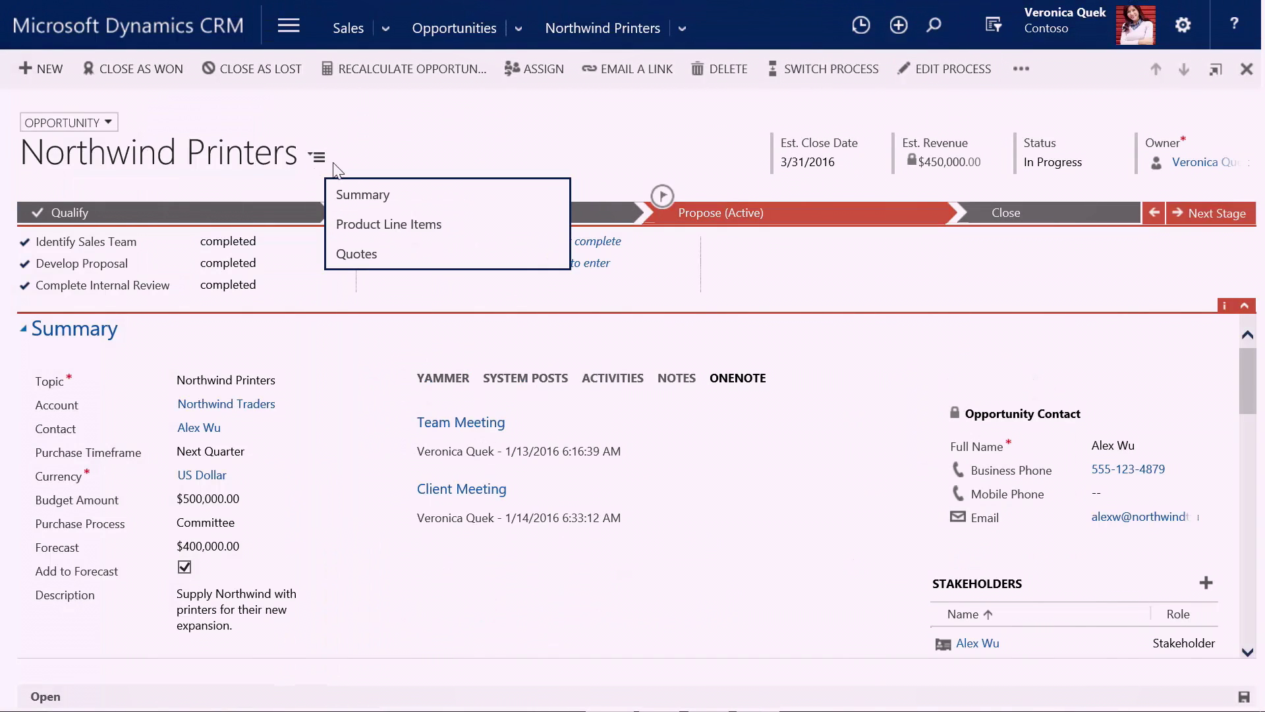
pyautogui.click(384, 225)
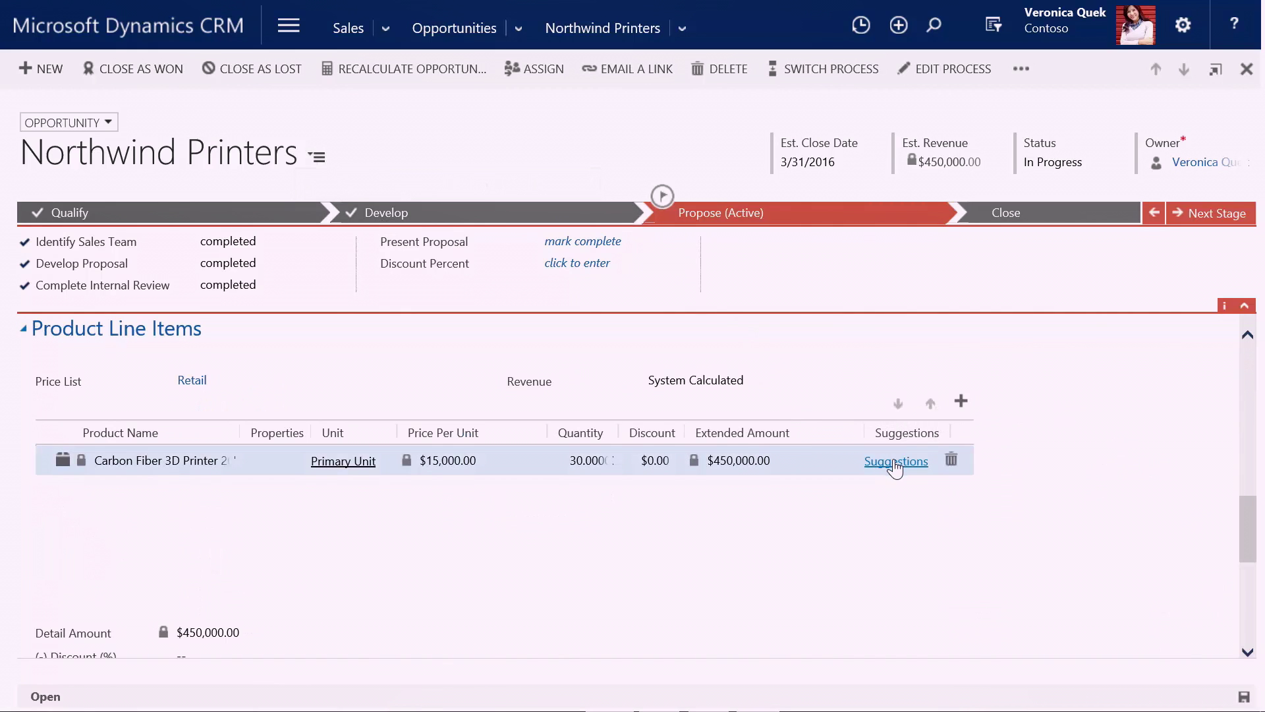
pyautogui.click(895, 463)
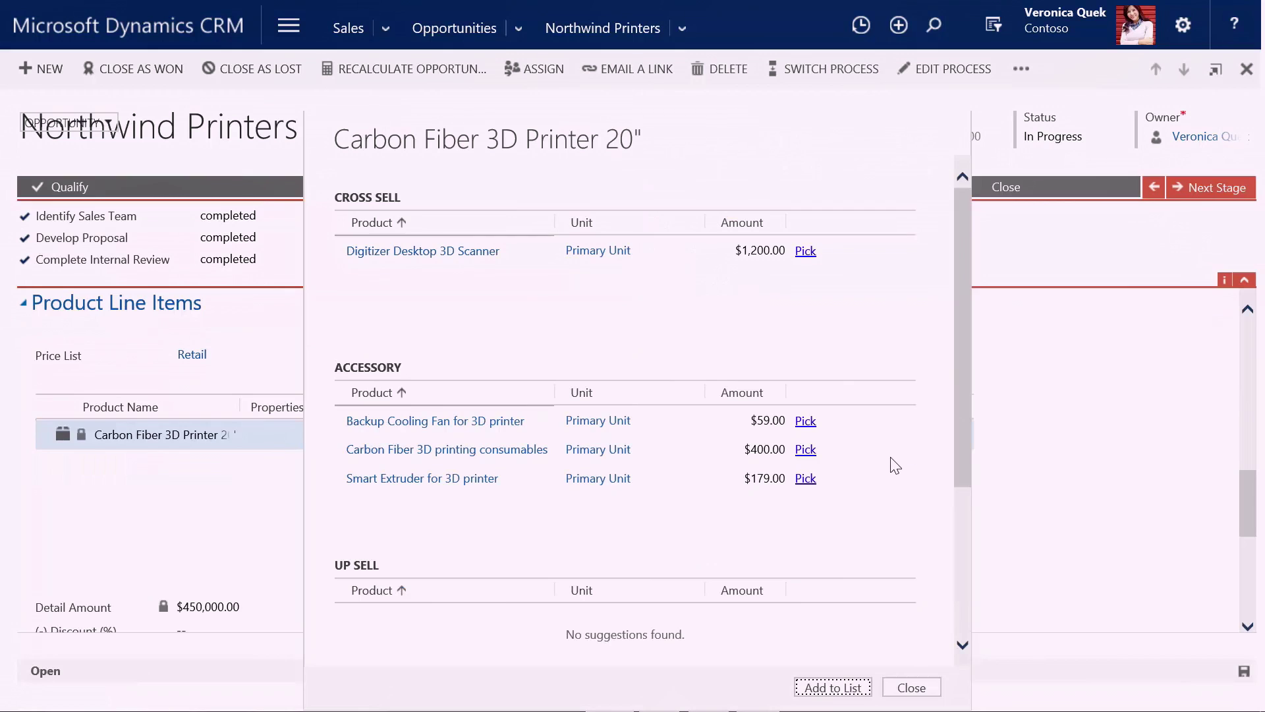
pyautogui.click(805, 422)
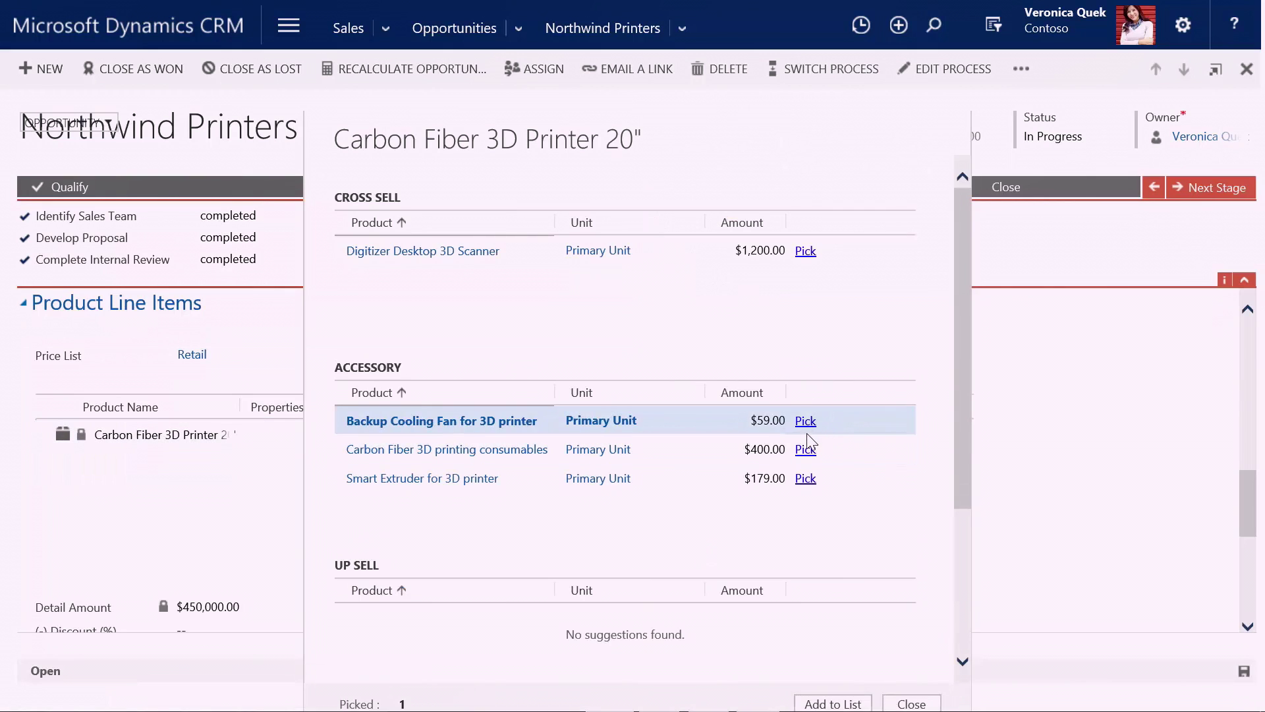
pyautogui.click(805, 449)
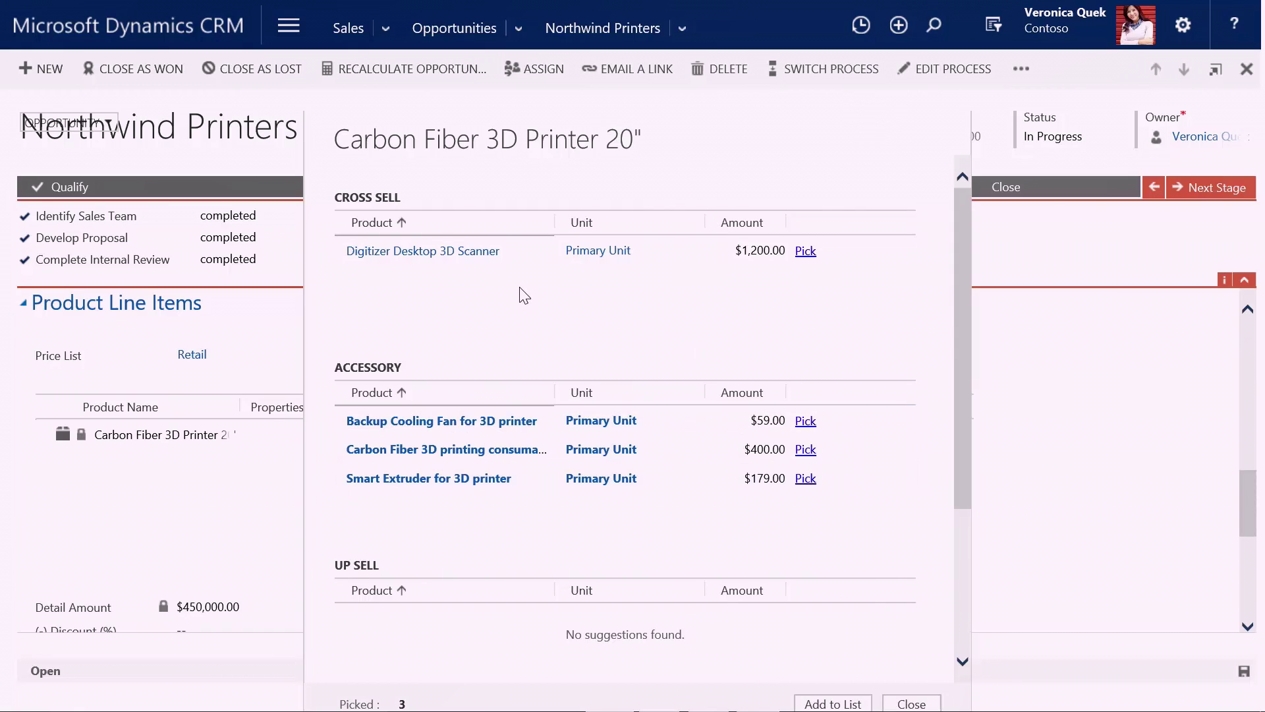
pyautogui.click(805, 252)
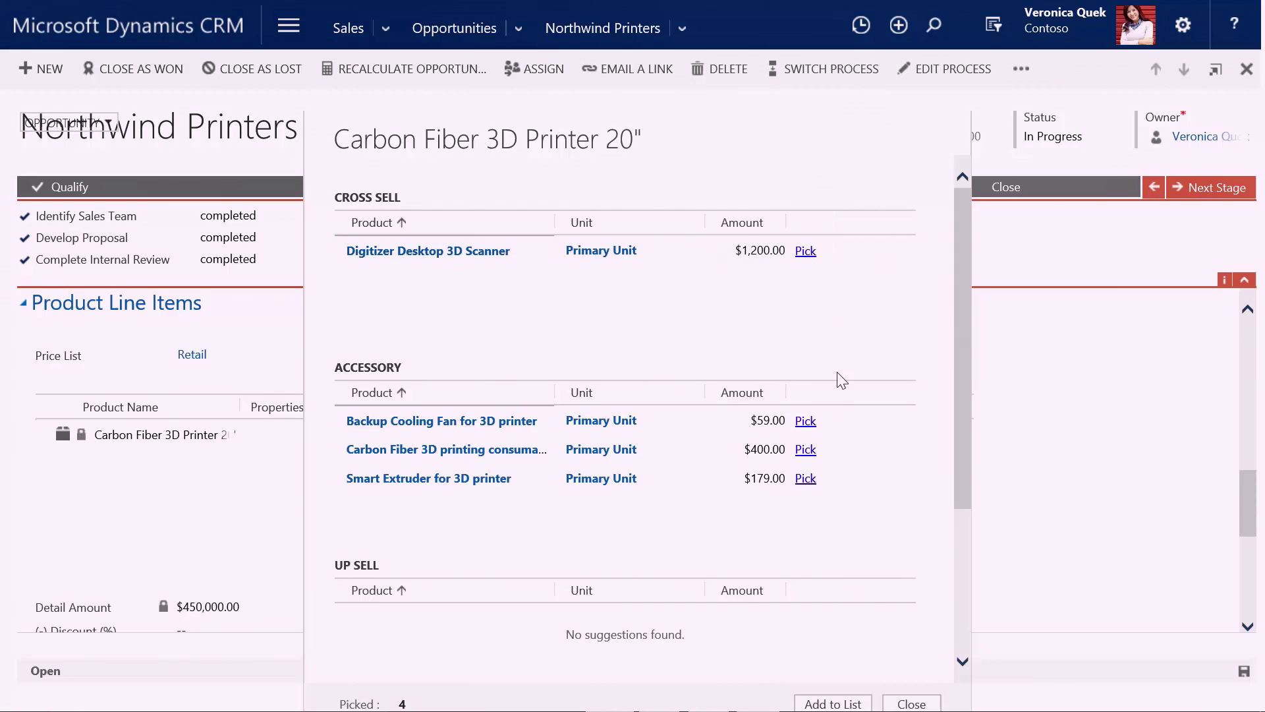
pyautogui.click(833, 704)
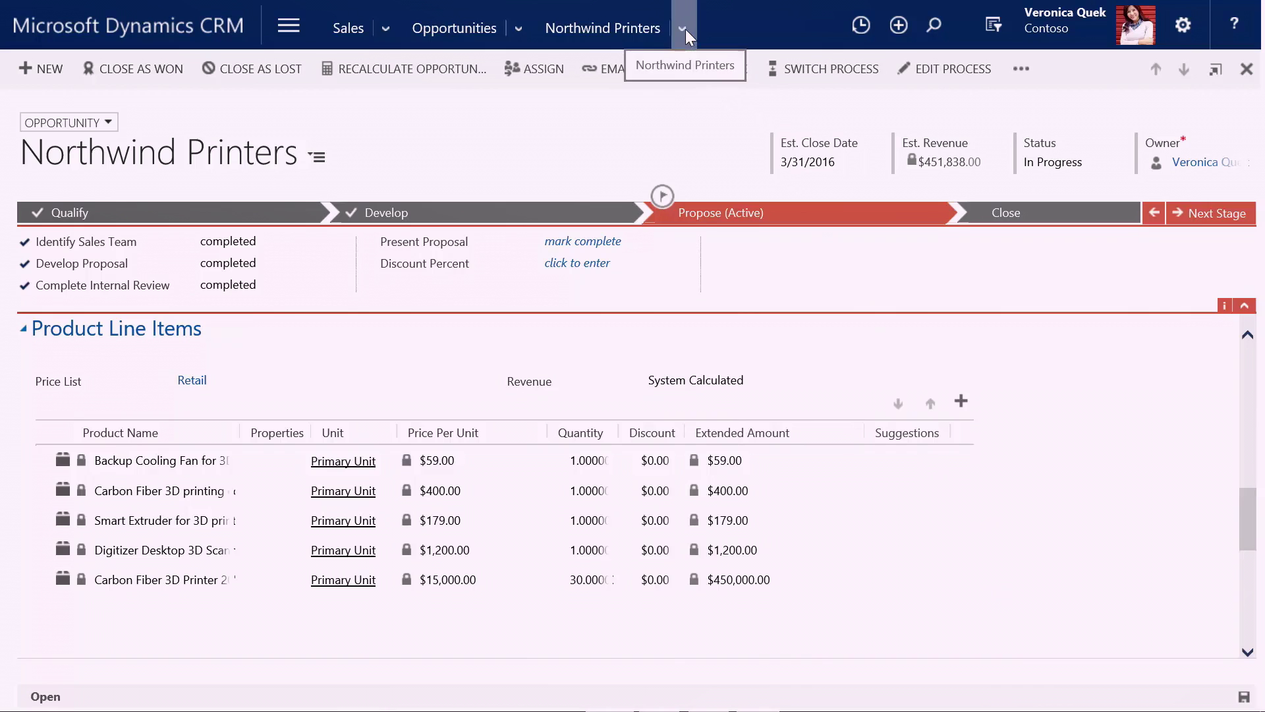
# View the opportunity's Office 365 Groups items, then switch to its Documents grid.
pyautogui.click(685, 28)
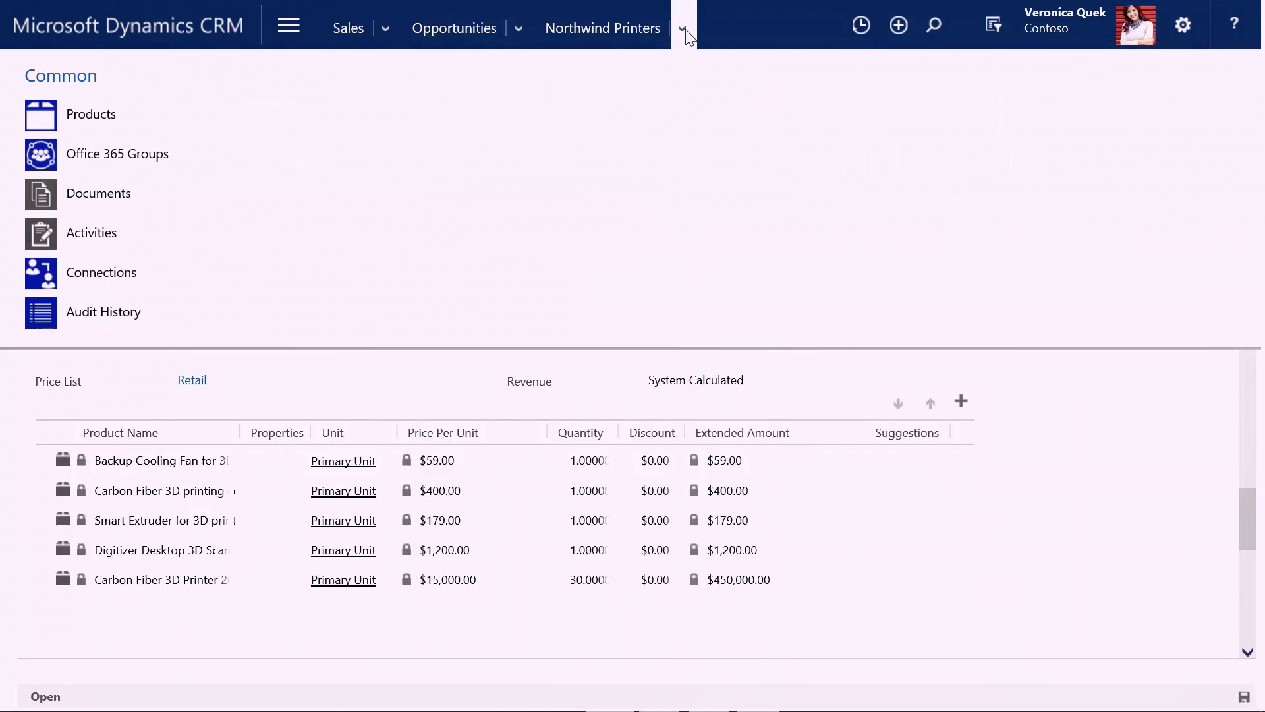
pyautogui.click(123, 158)
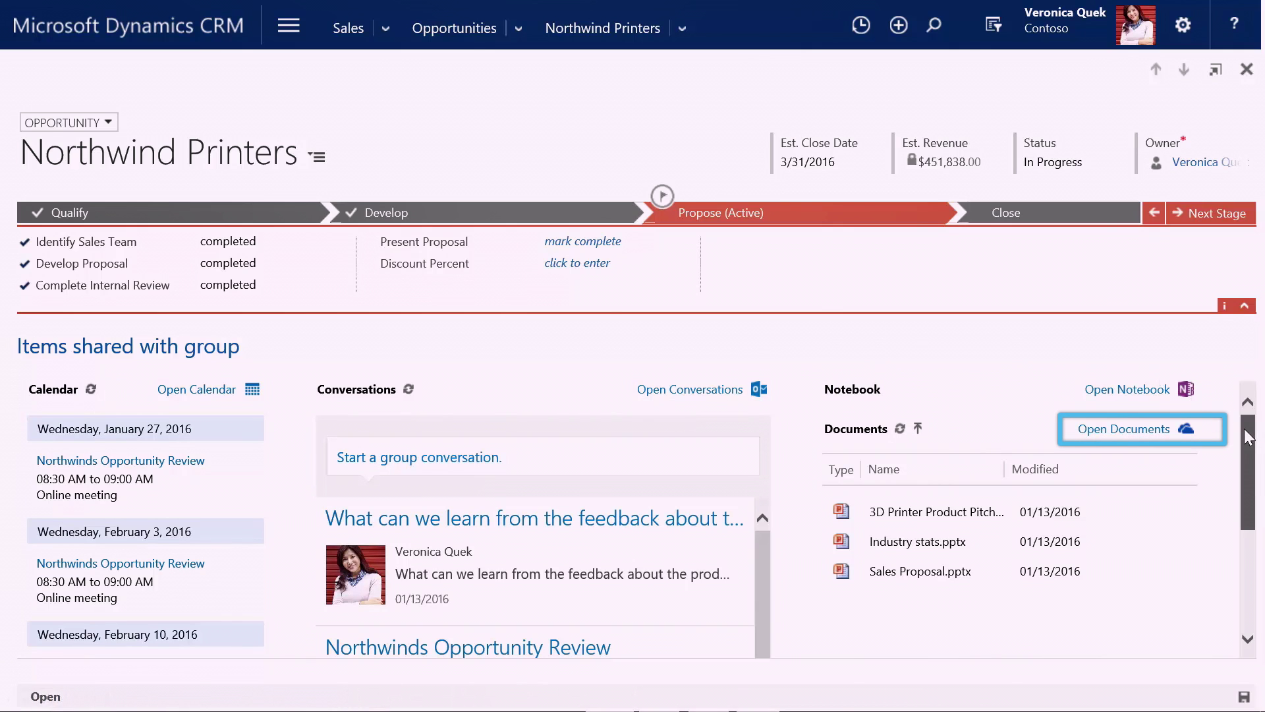
pyautogui.moveTo(1247, 438)
pyautogui.mouseDown()
pyautogui.moveTo(1247, 520)
pyautogui.moveTo(1249, 425)
pyautogui.mouseUp()
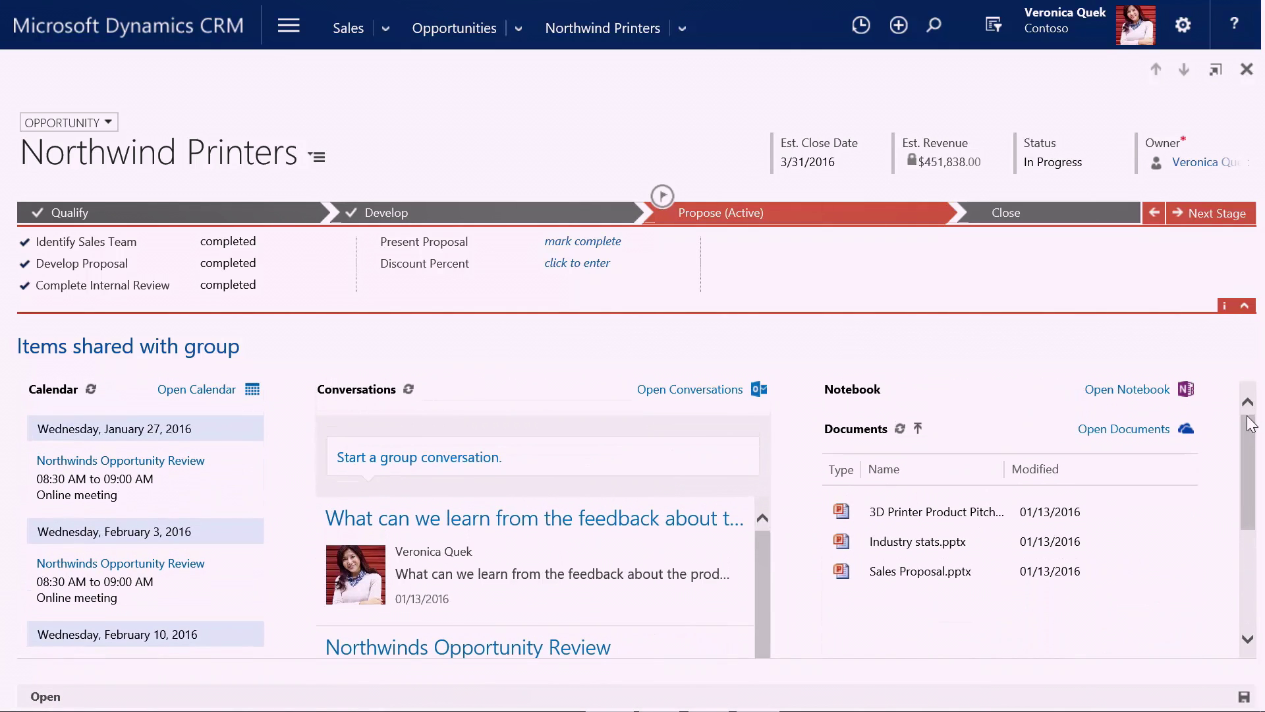
pyautogui.click(683, 30)
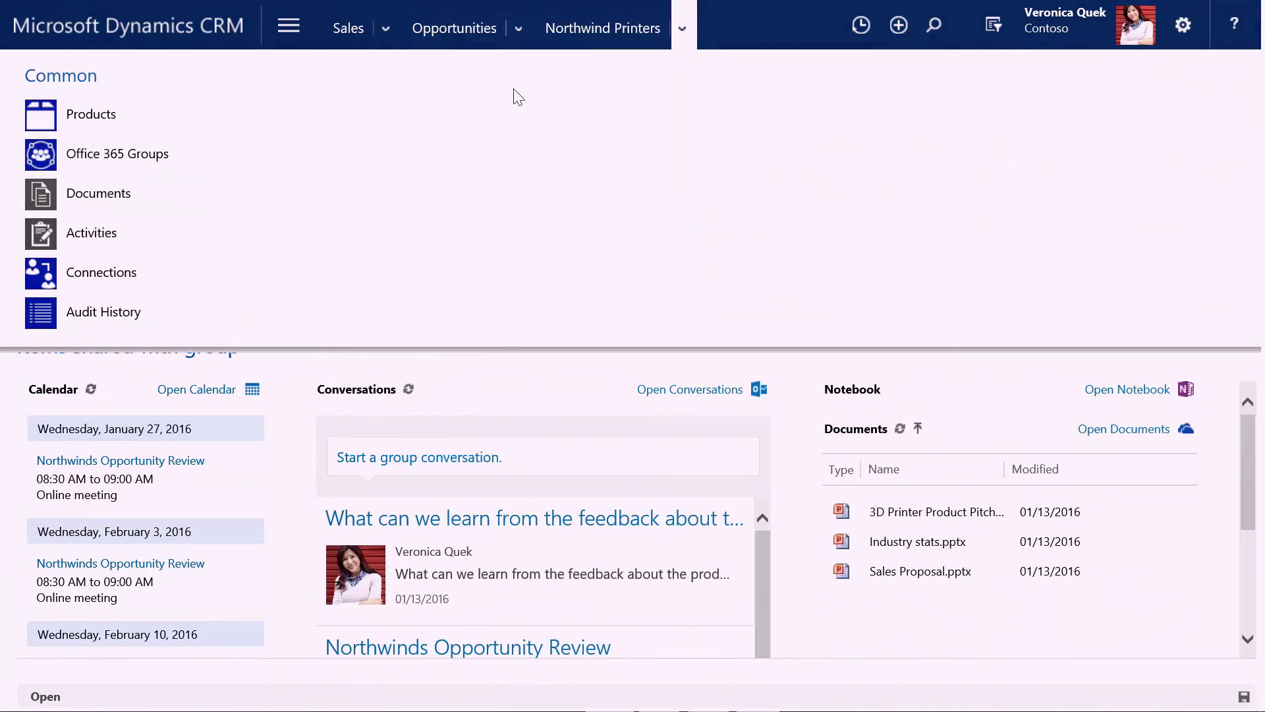
pyautogui.click(93, 192)
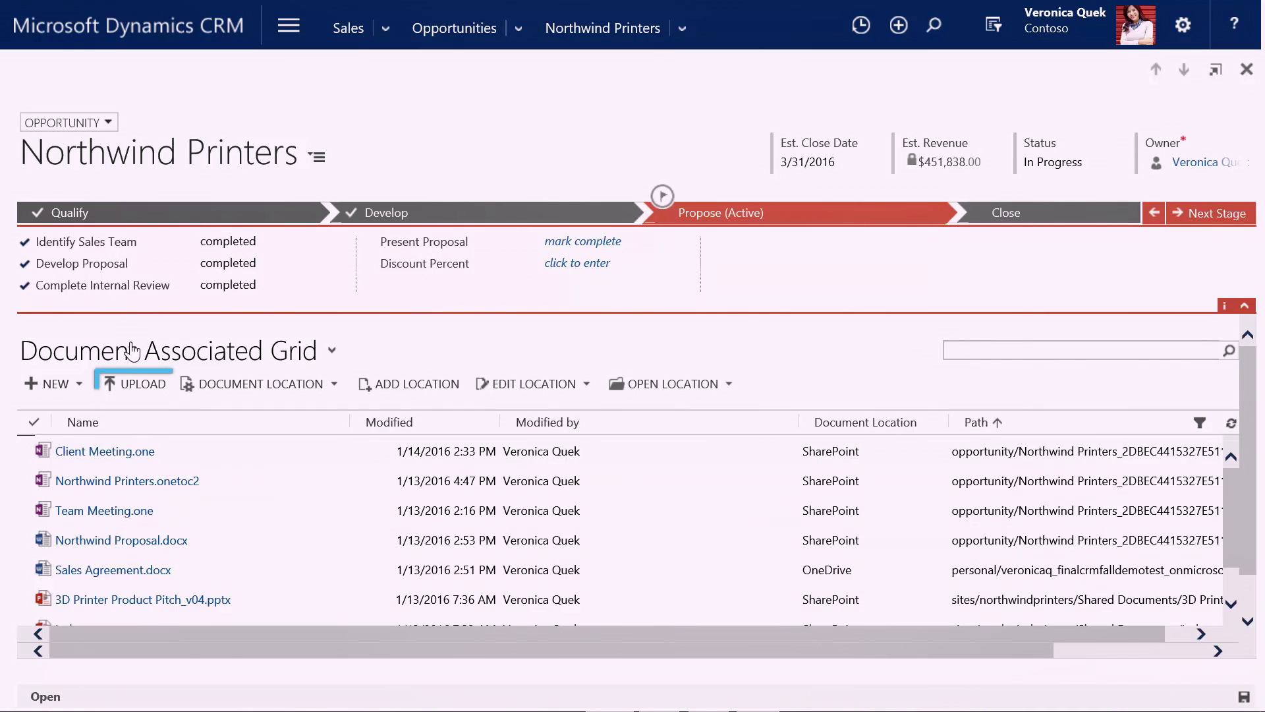
# Look at the upload dialog's CRM Folder choices, cancel the upload, and return to the home dashboard.
pyautogui.click(141, 384)
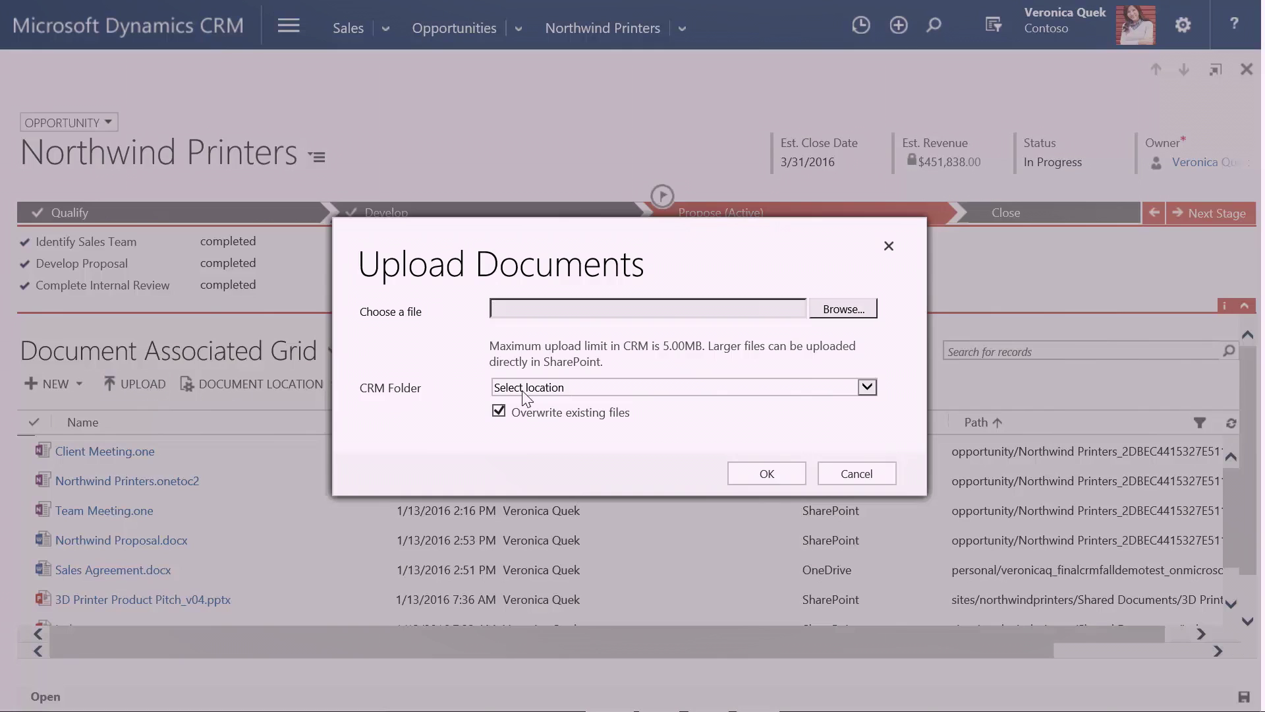
pyautogui.click(867, 389)
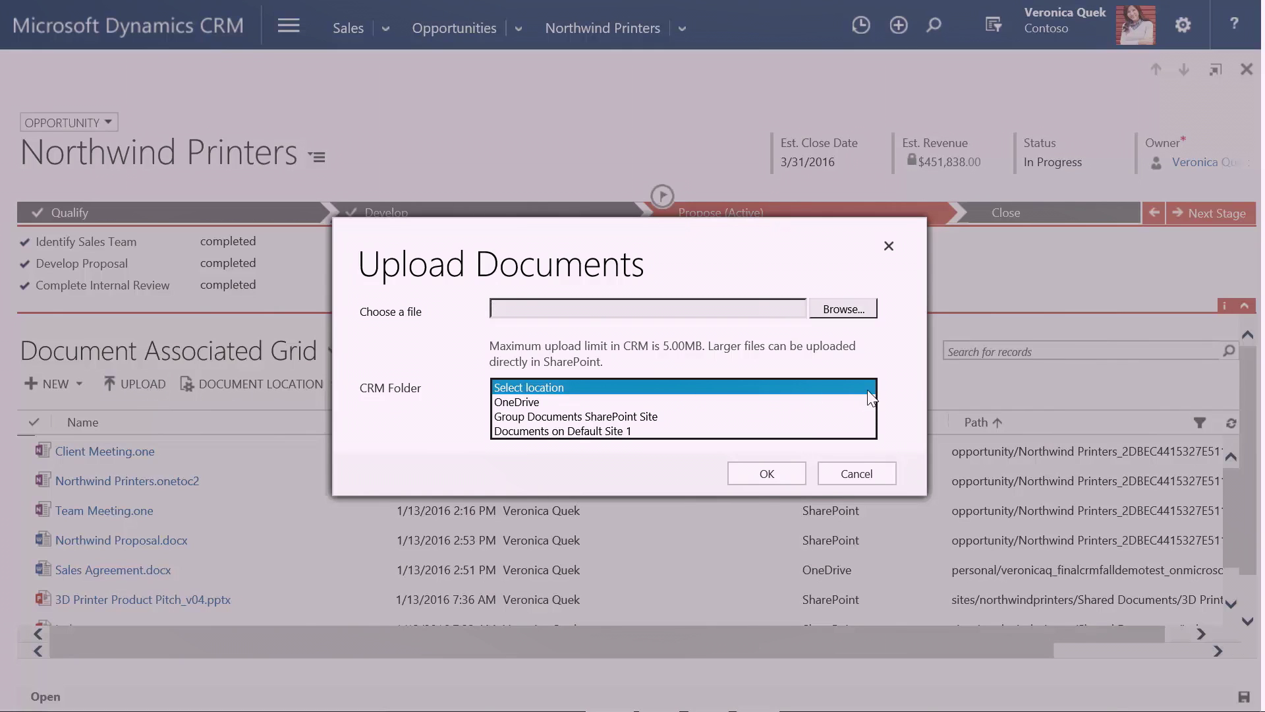
pyautogui.click(902, 389)
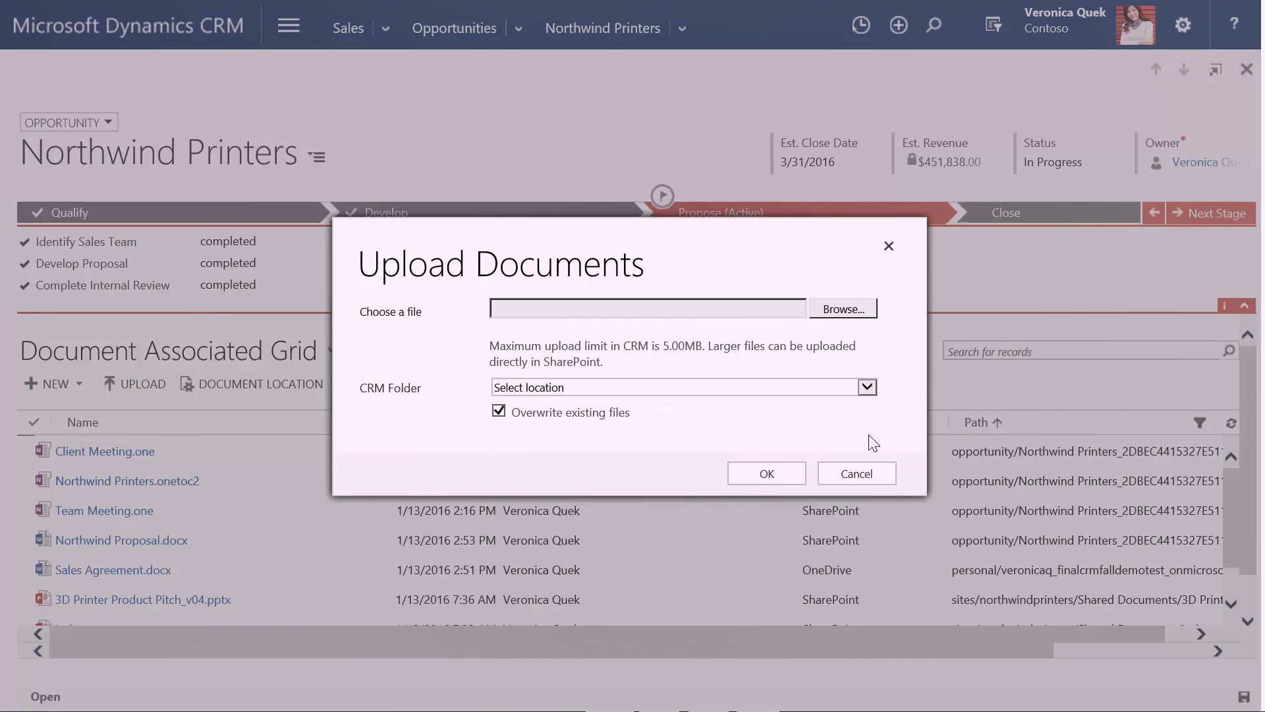
pyautogui.click(856, 473)
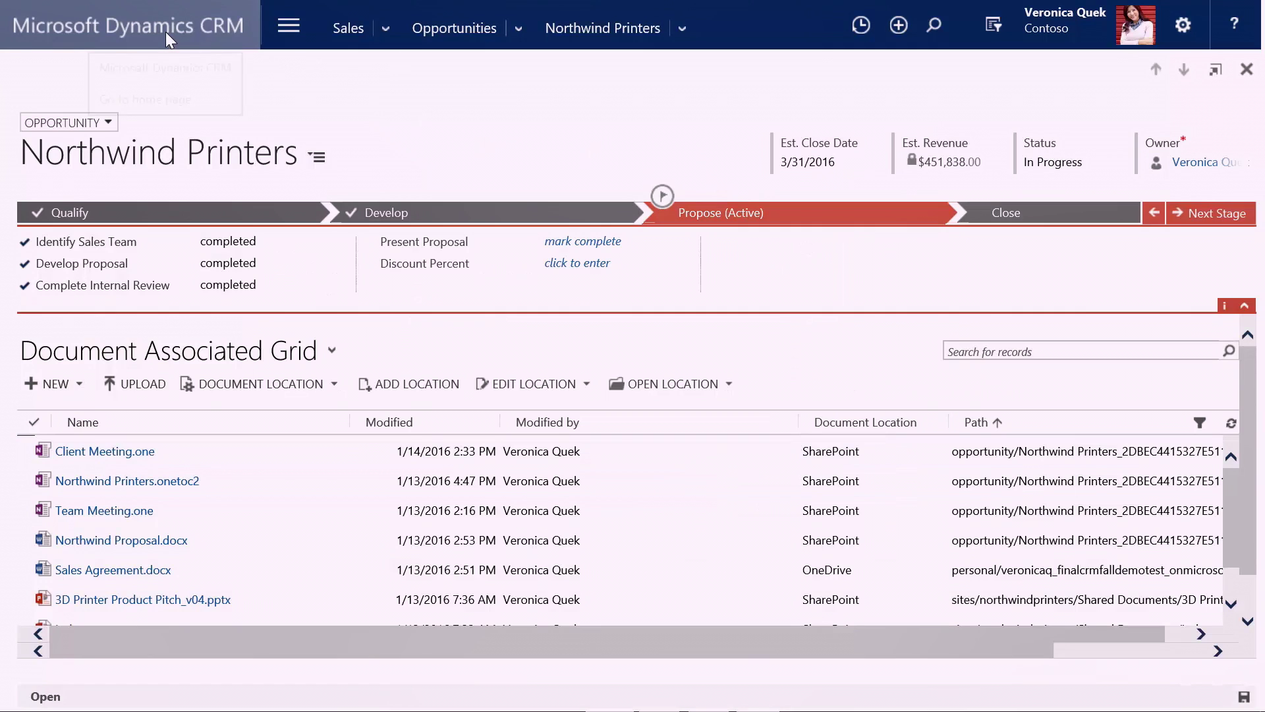
pyautogui.click(165, 31)
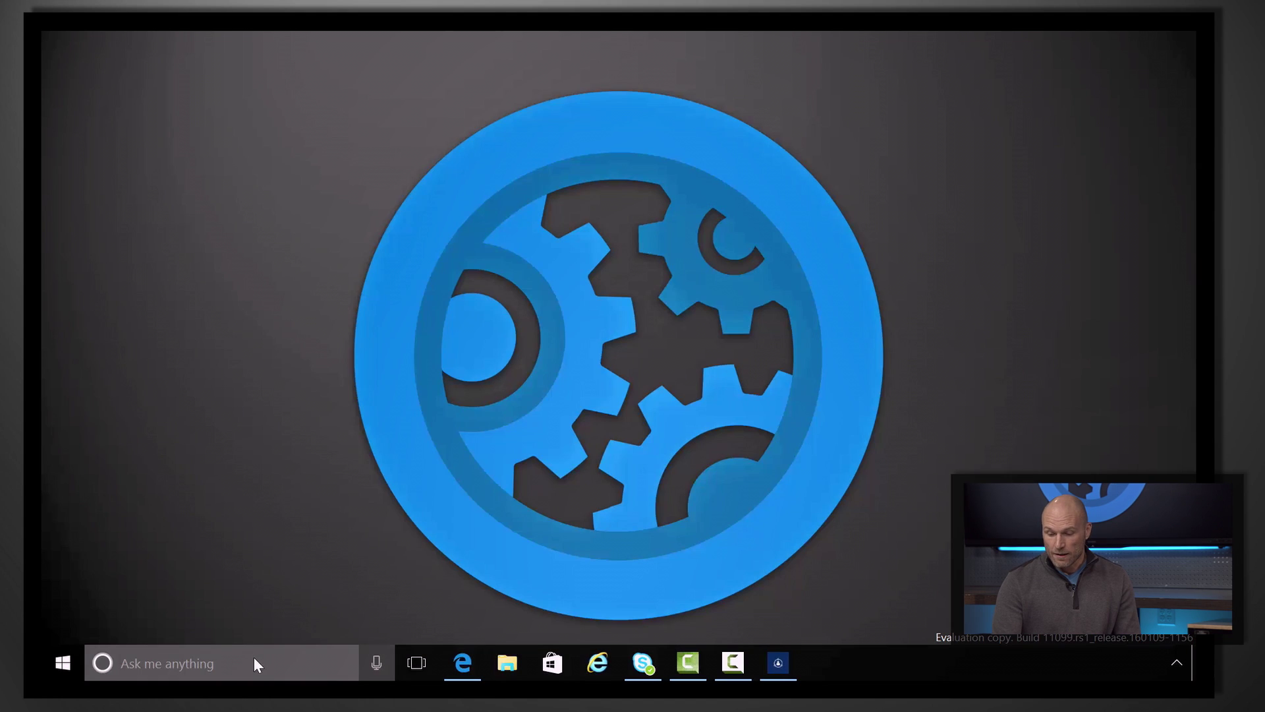
# From Cortana's Sales Digest, open Northwind Traders' active deal Northwind Printers in Dynamics CRM.
pyautogui.click(254, 658)
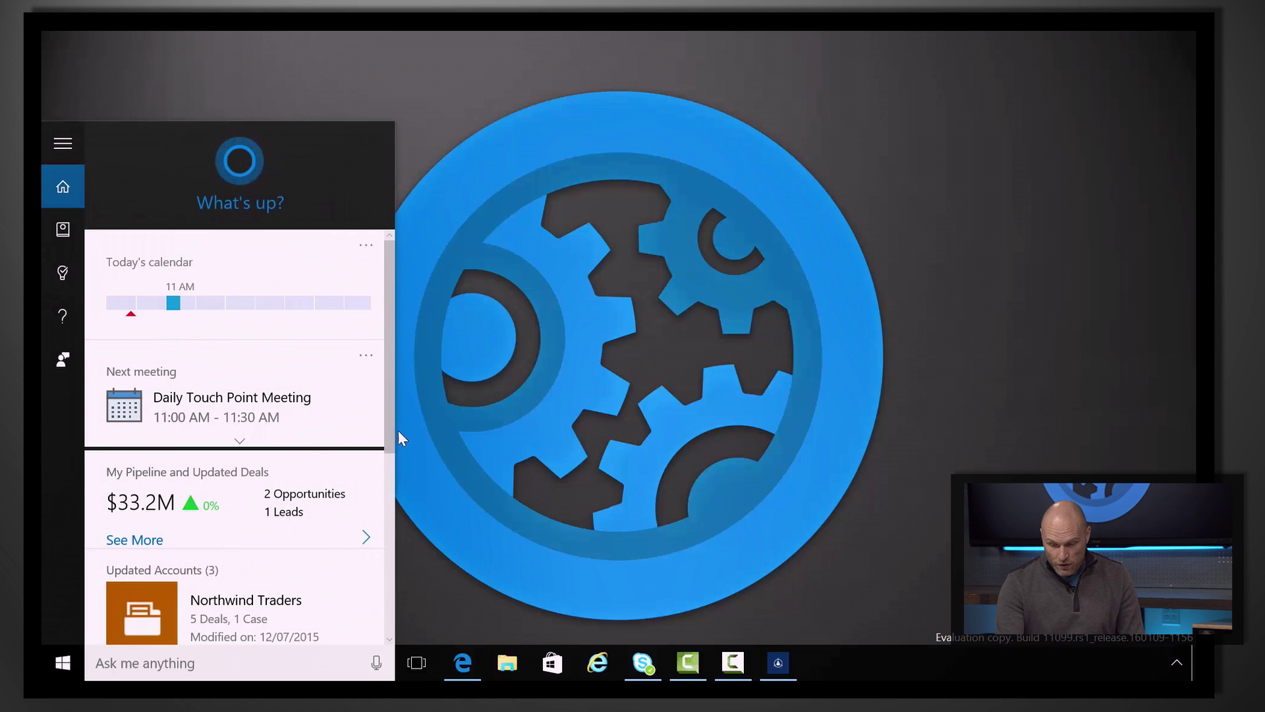
pyautogui.scroll(-2, 385, 462)
pyautogui.scroll(-2, 381, 505)
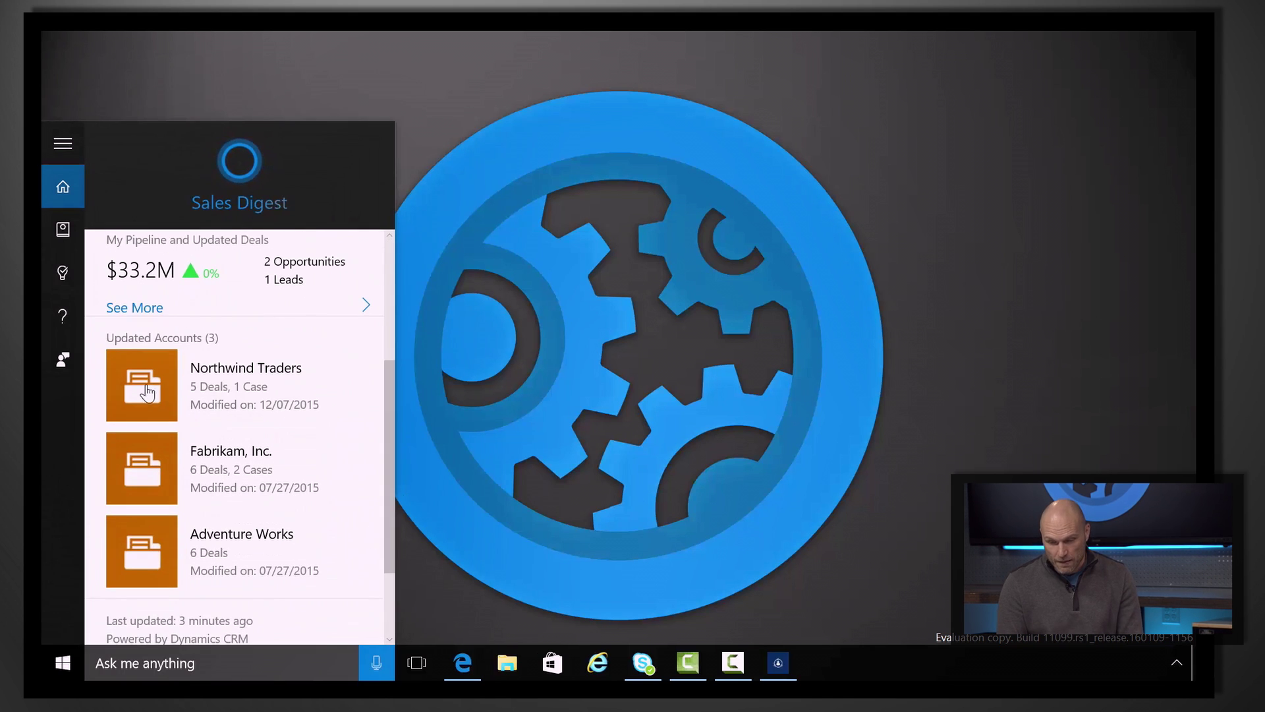
pyautogui.click(145, 390)
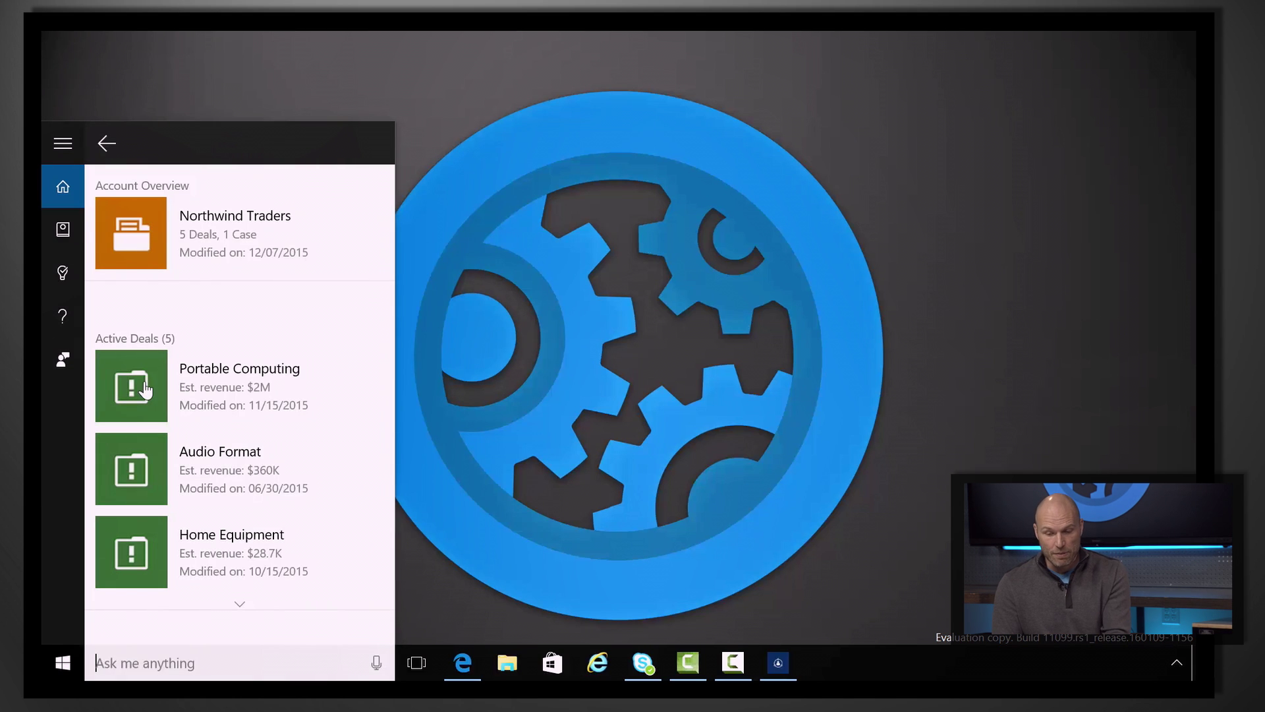
pyautogui.click(240, 604)
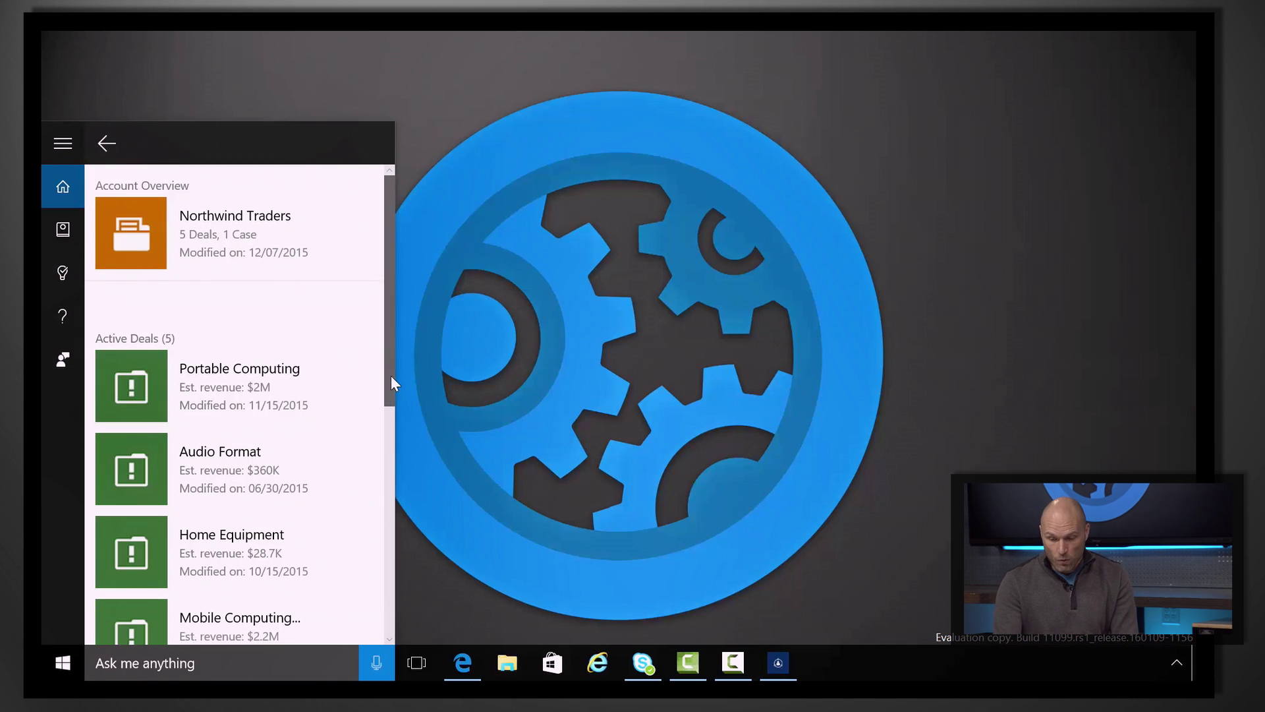
pyautogui.moveTo(390, 379); pyautogui.dragTo(378, 525)
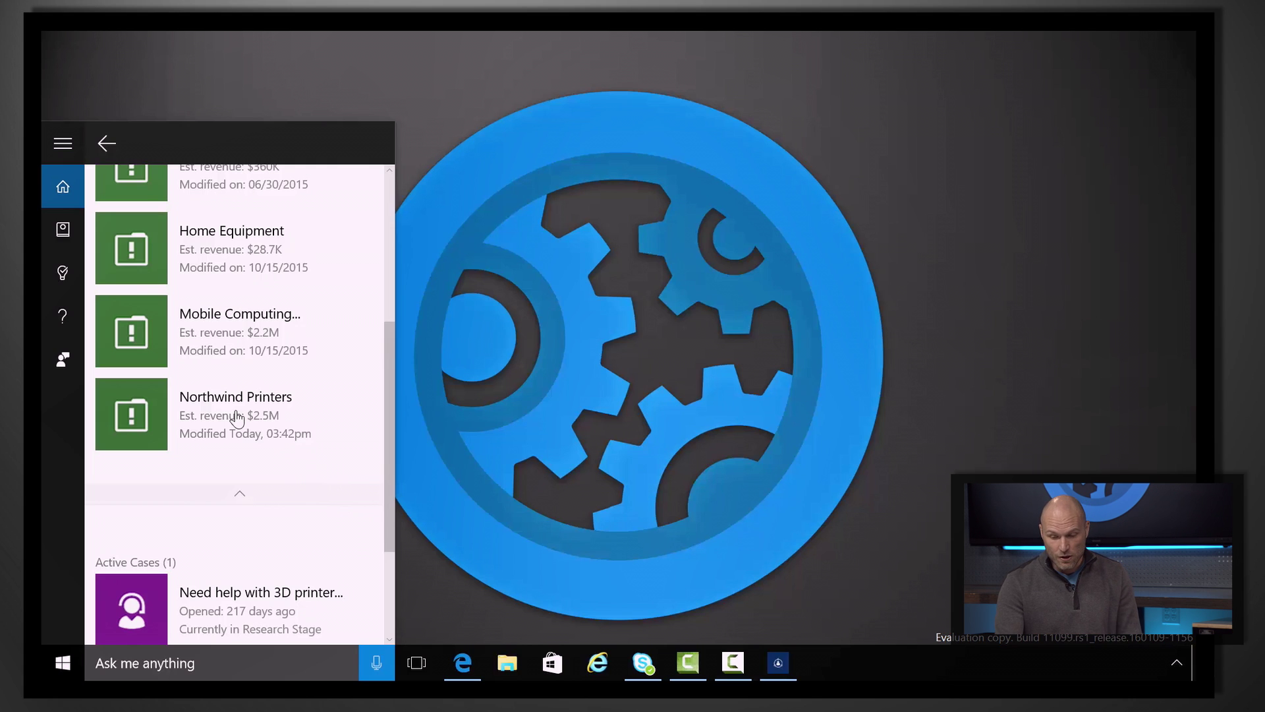
pyautogui.click(235, 416)
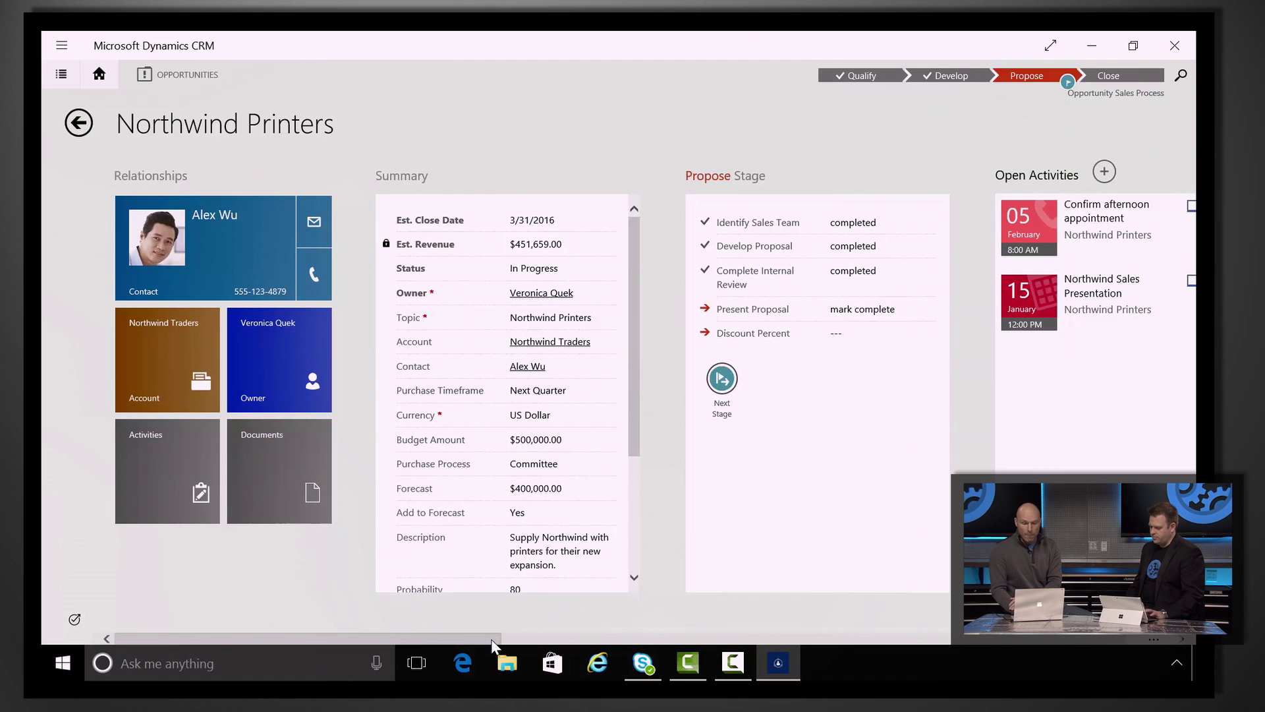
# Scroll the Northwind Printers form and open its Documents associated grid.
pyautogui.moveTo(492, 638)
pyautogui.mouseDown()
pyautogui.moveTo(848, 668)
pyautogui.moveTo(484, 659)
pyautogui.mouseUp()
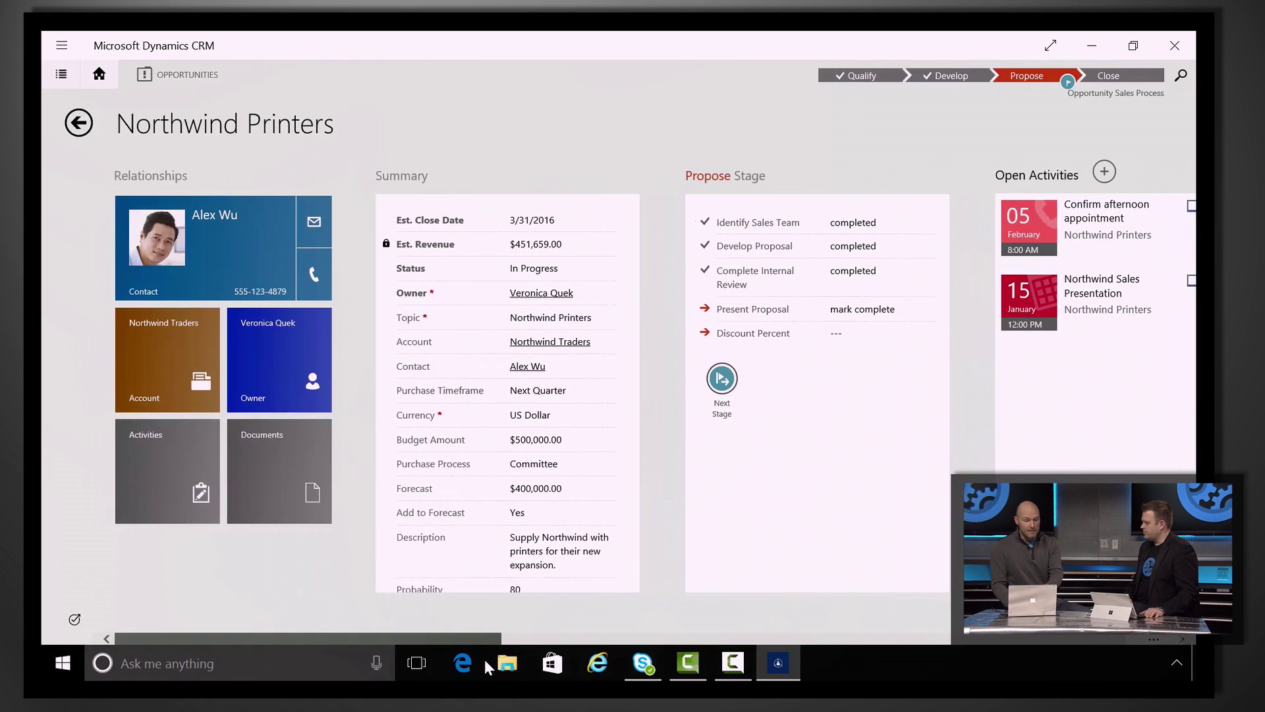
pyautogui.click(278, 473)
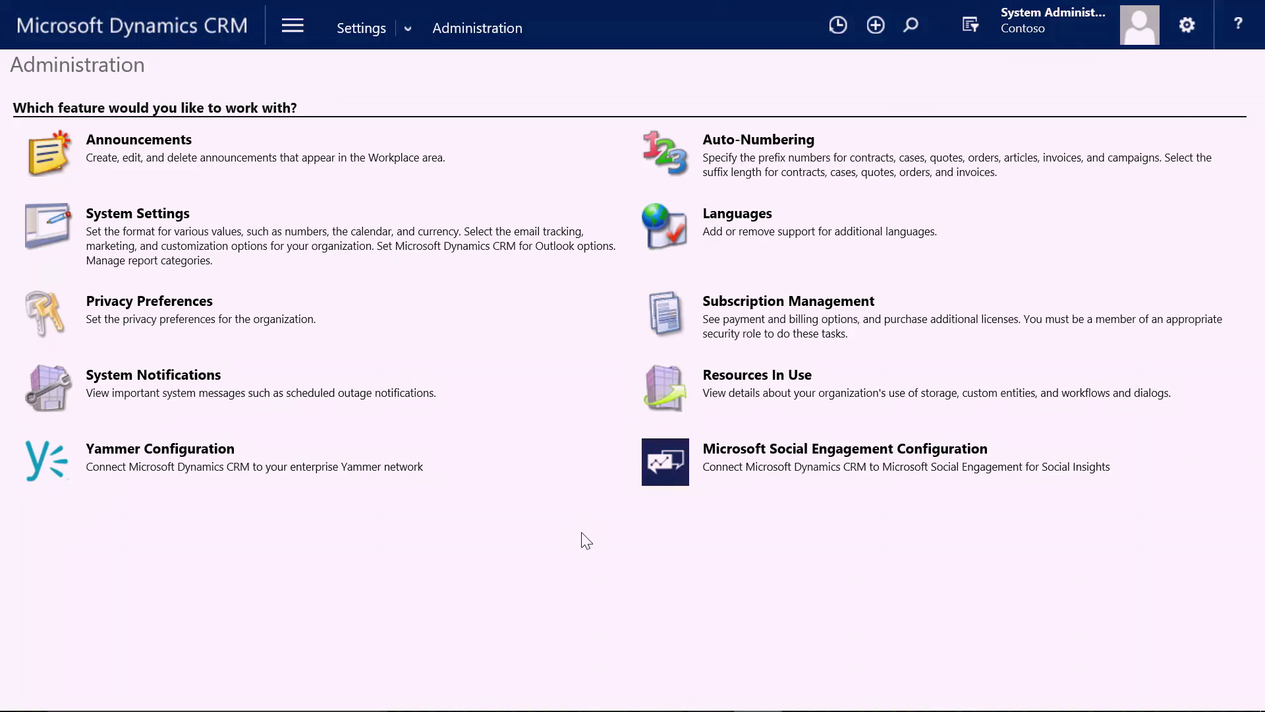
# Bring up the Settings flyout from the Administration page's navigation bar.
pyautogui.click(407, 26)
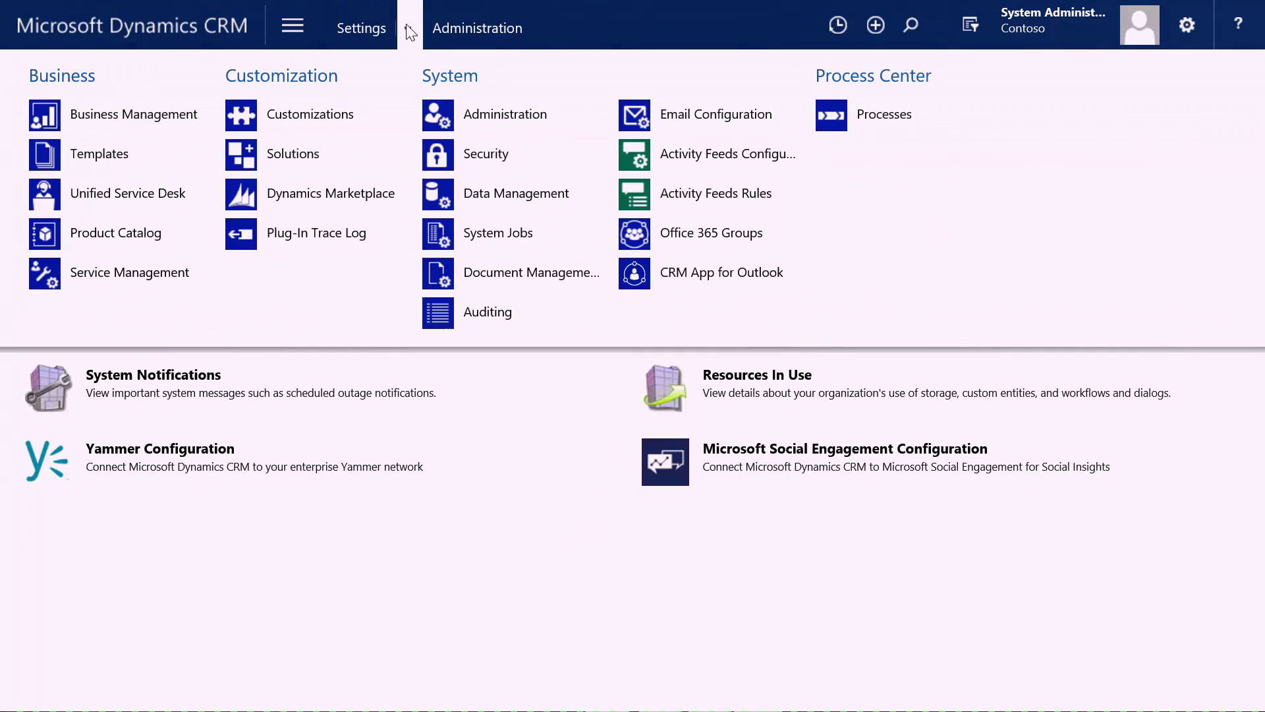
# On CRM App for Outlook, select the first eligible user and edit the automatic-add settings.
pyautogui.click(708, 274)
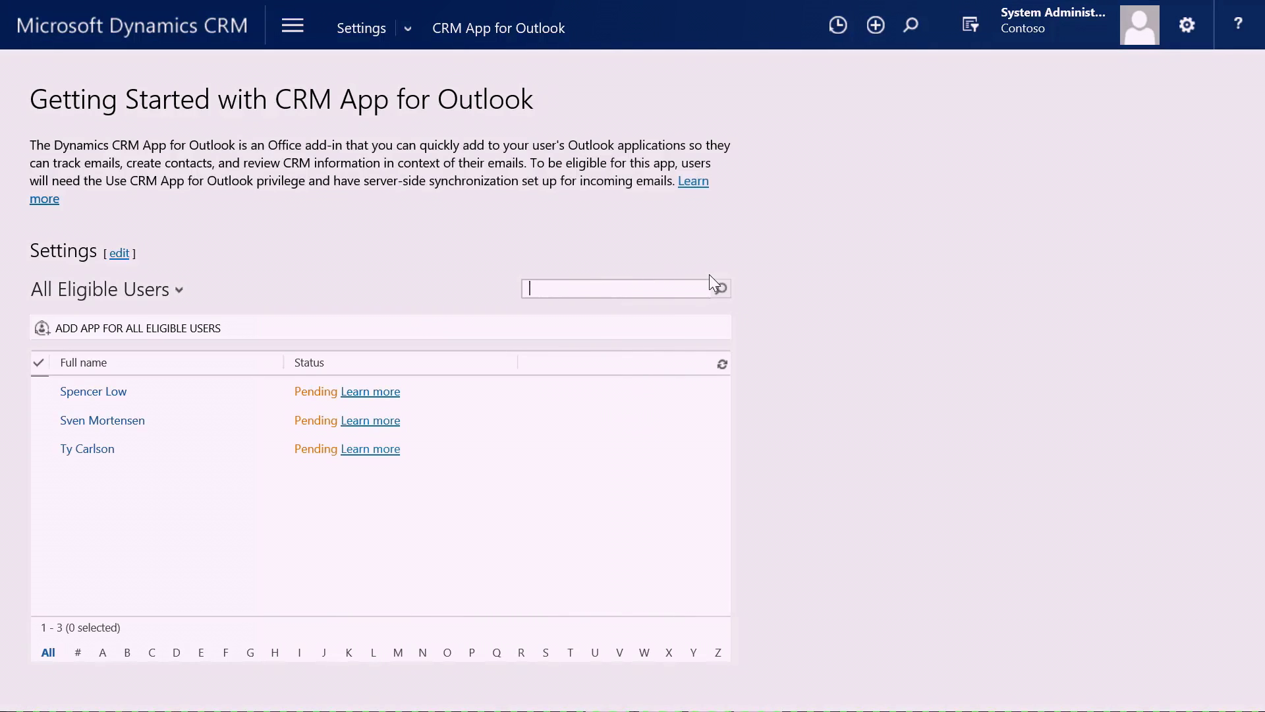
pyautogui.click(178, 390)
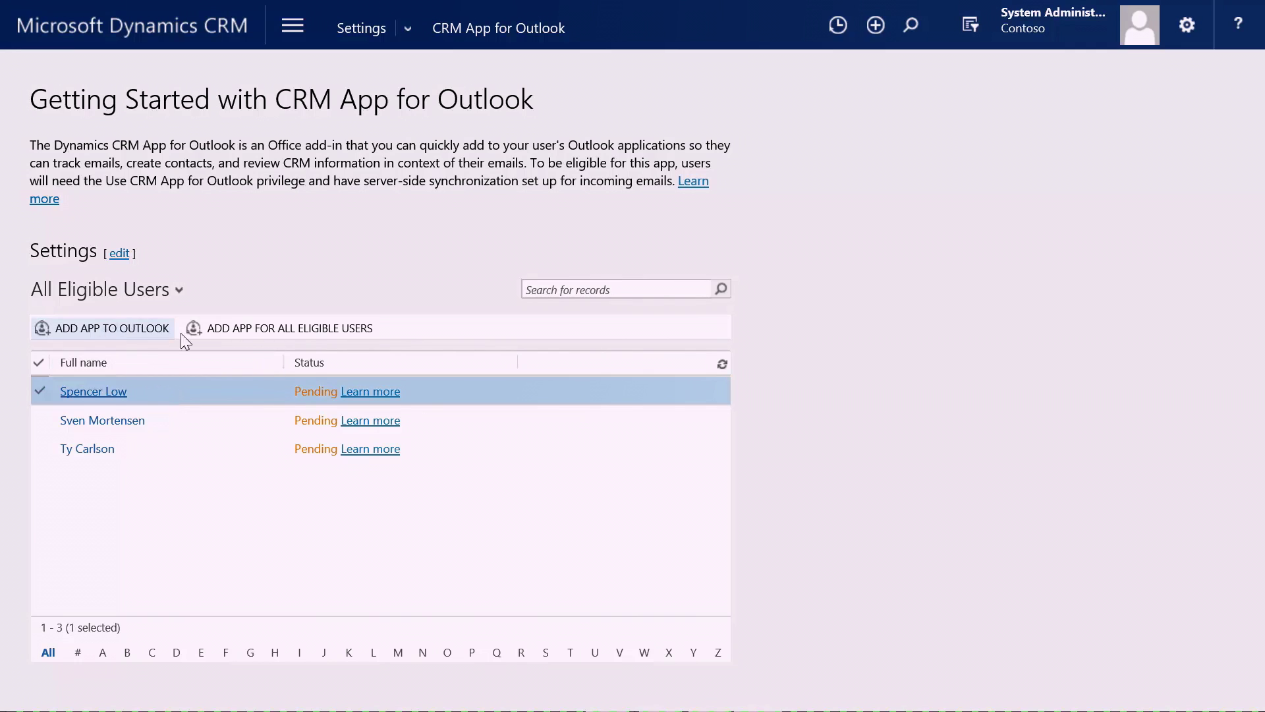
pyautogui.click(119, 253)
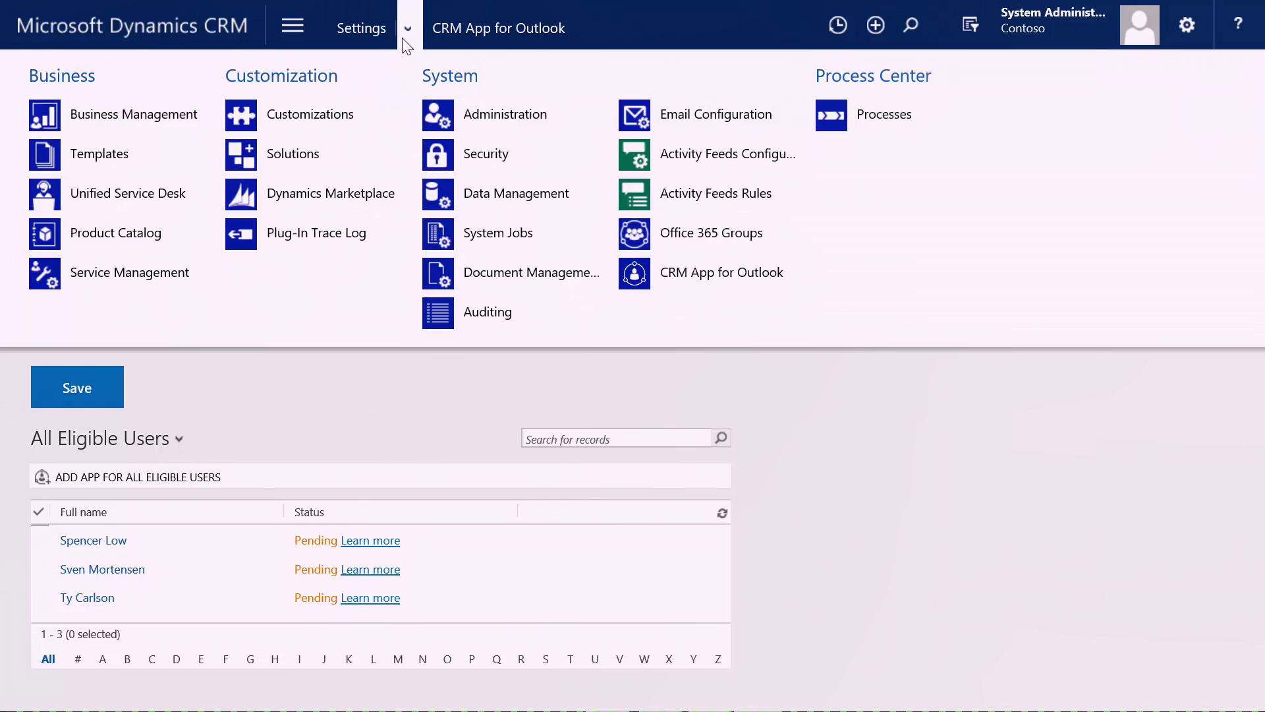
pyautogui.click(503, 272)
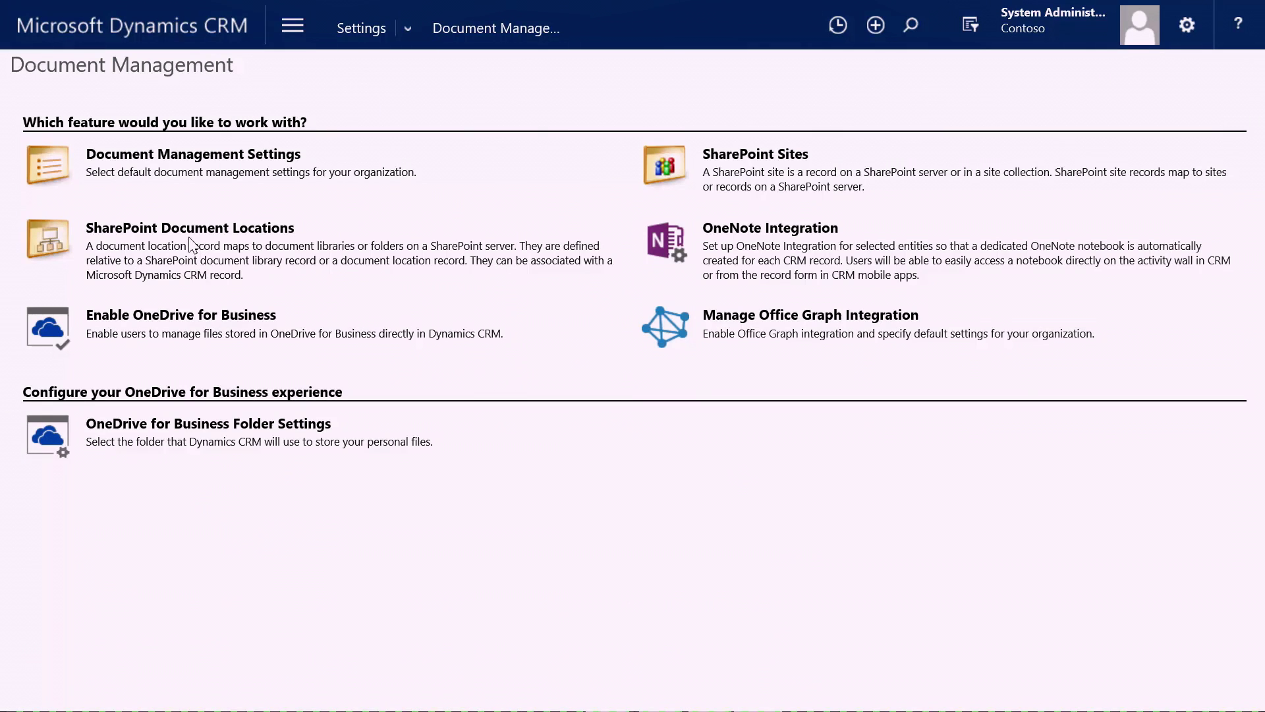
# Validate the SharePoint site and create the 9 entity document libraries with no entity-based folder structure.
pyautogui.click(178, 157)
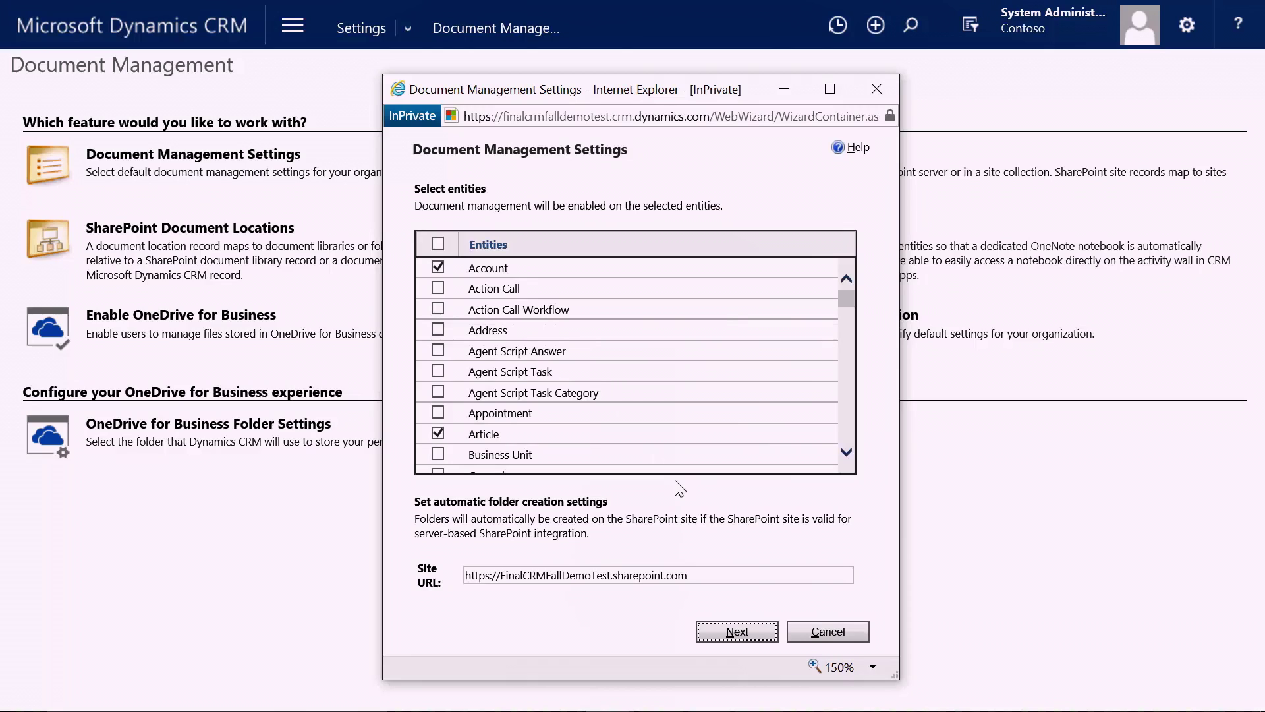
pyautogui.click(733, 631)
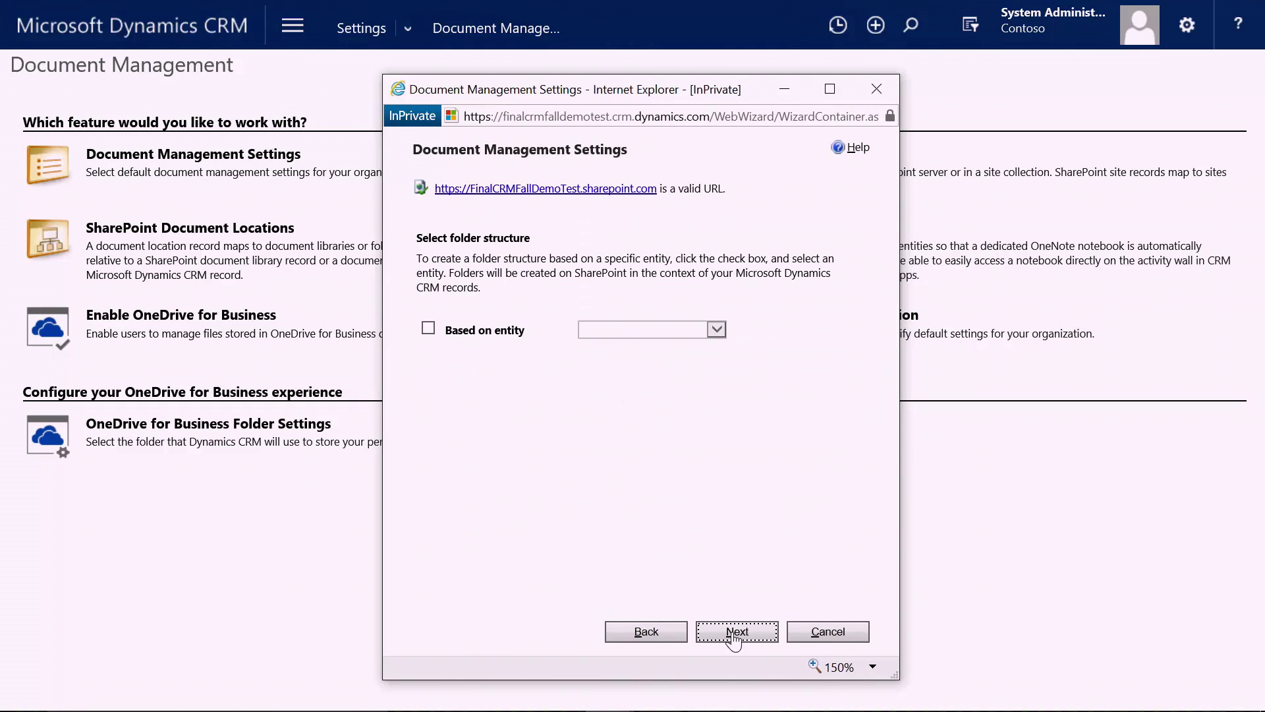
pyautogui.click(428, 329)
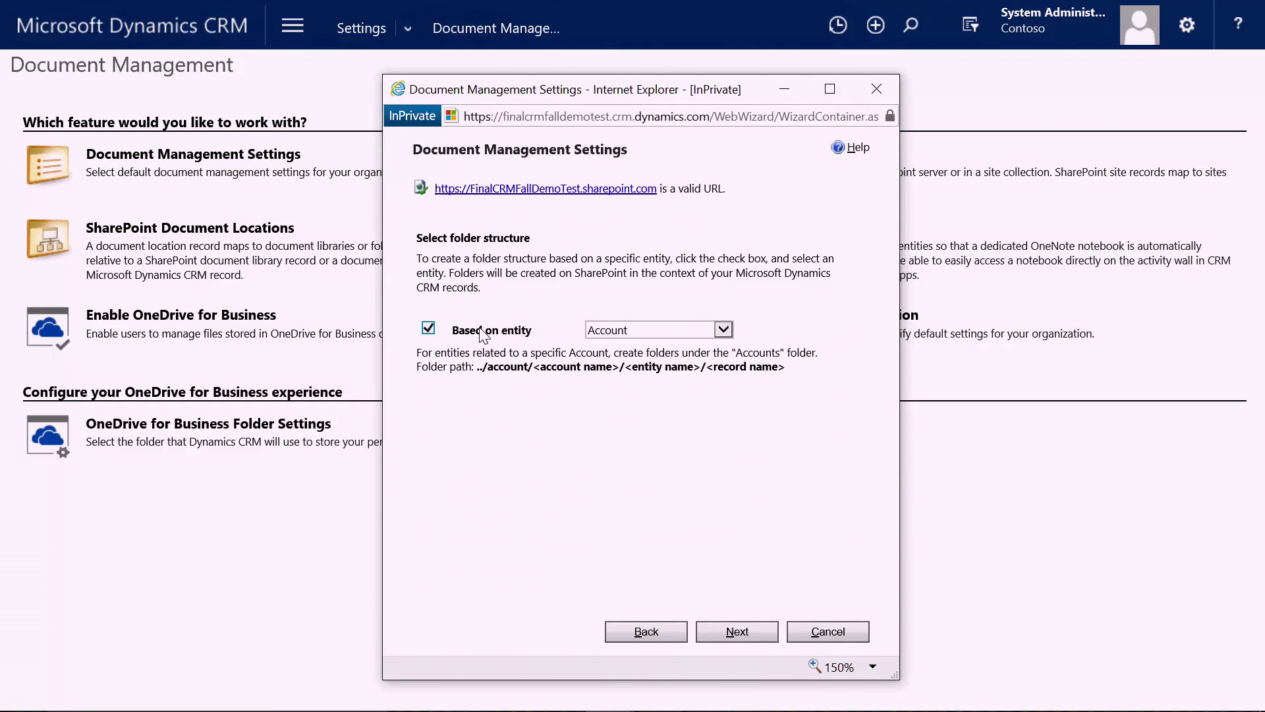
pyautogui.click(607, 332)
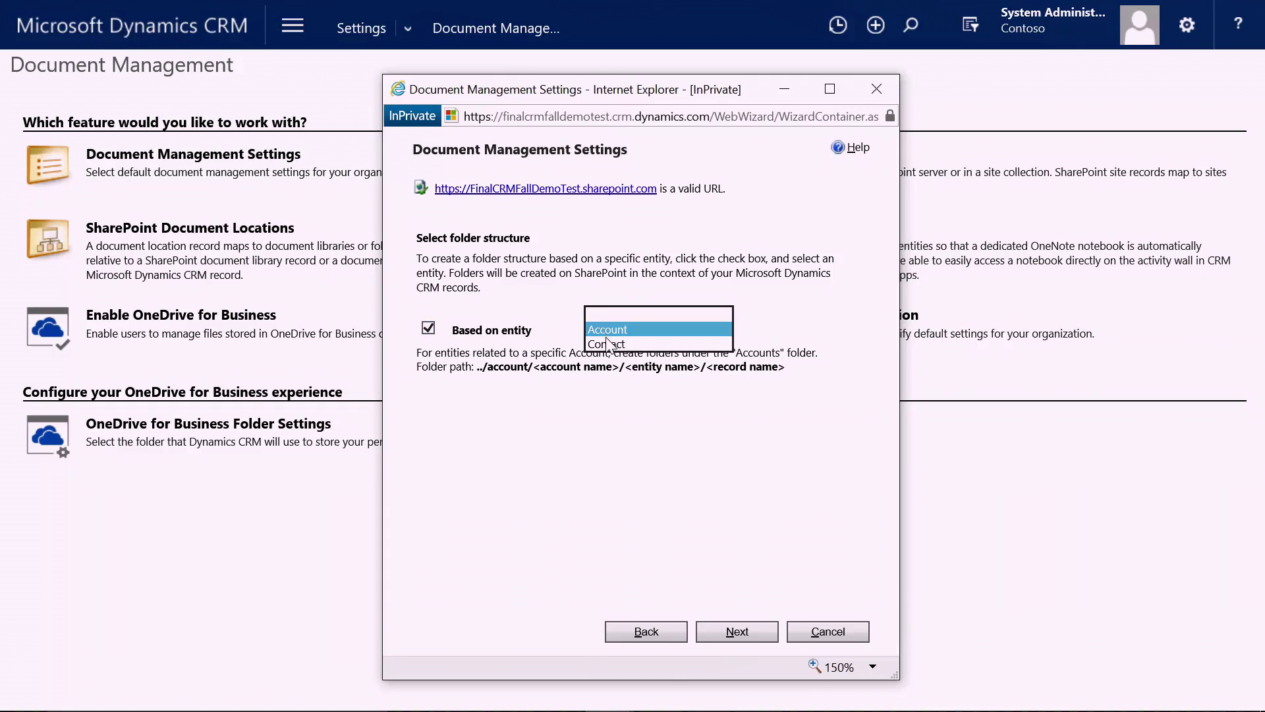
pyautogui.click(617, 323)
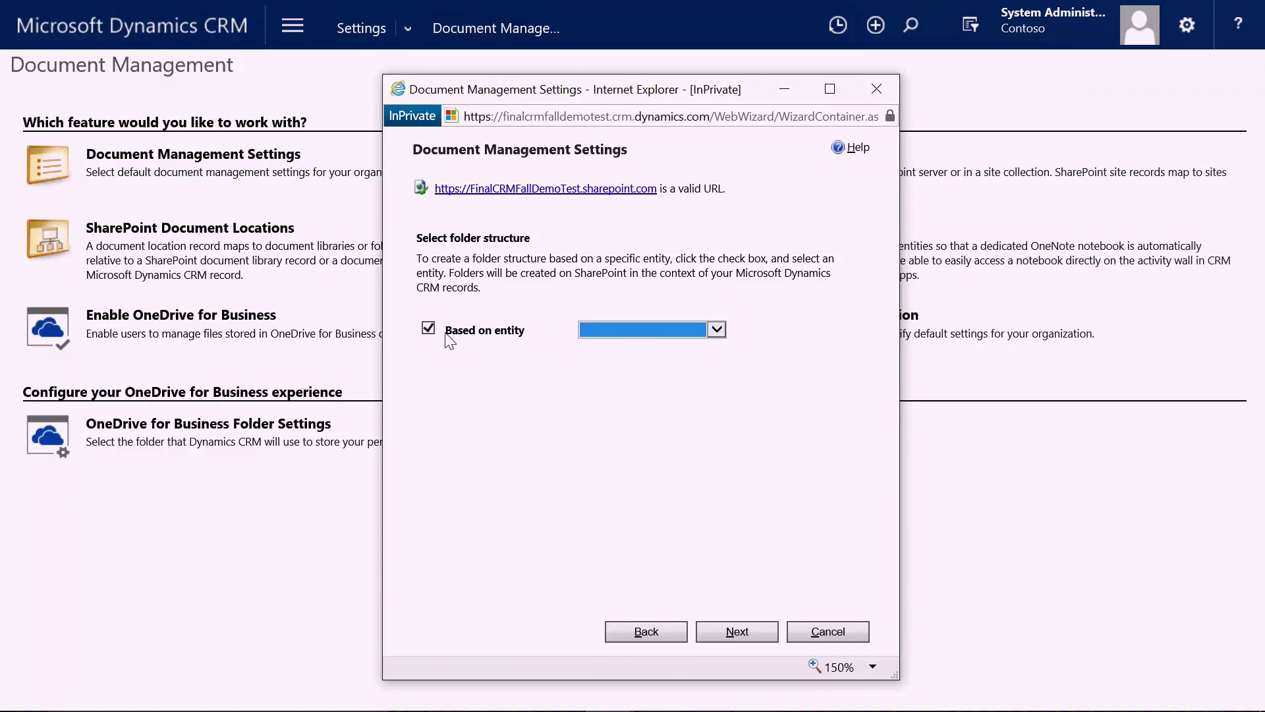
pyautogui.click(429, 329)
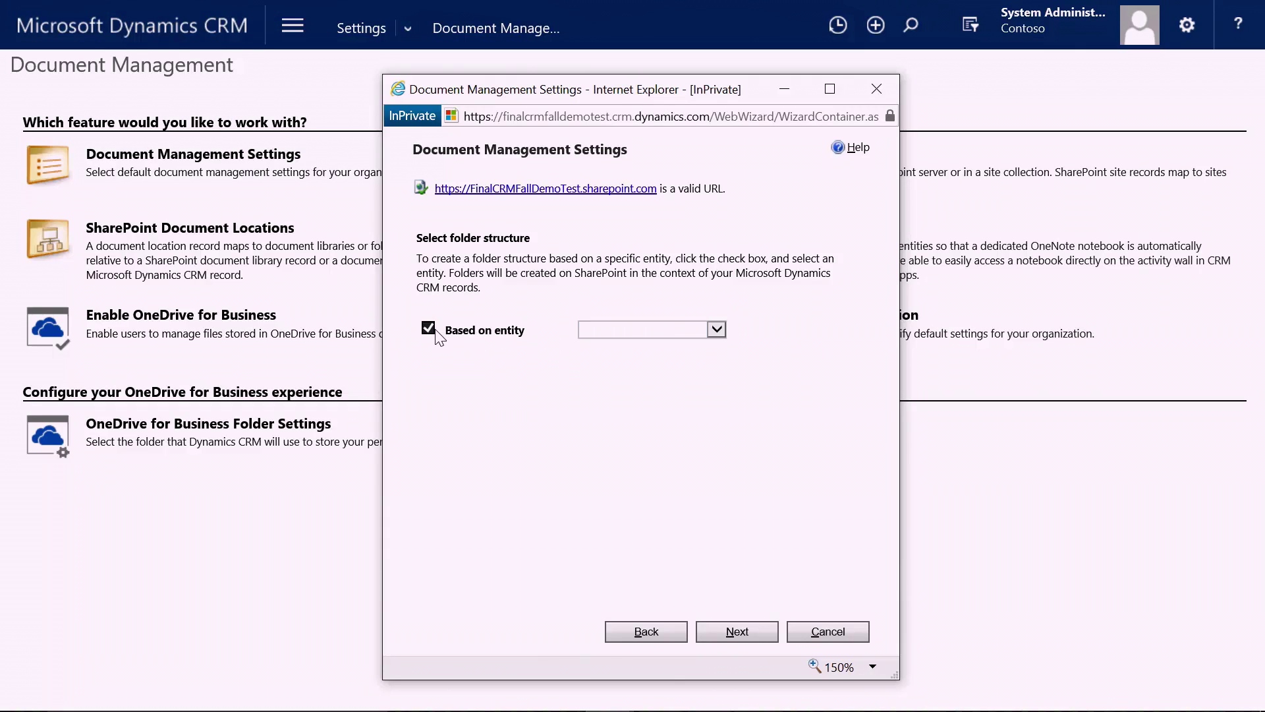
pyautogui.click(738, 632)
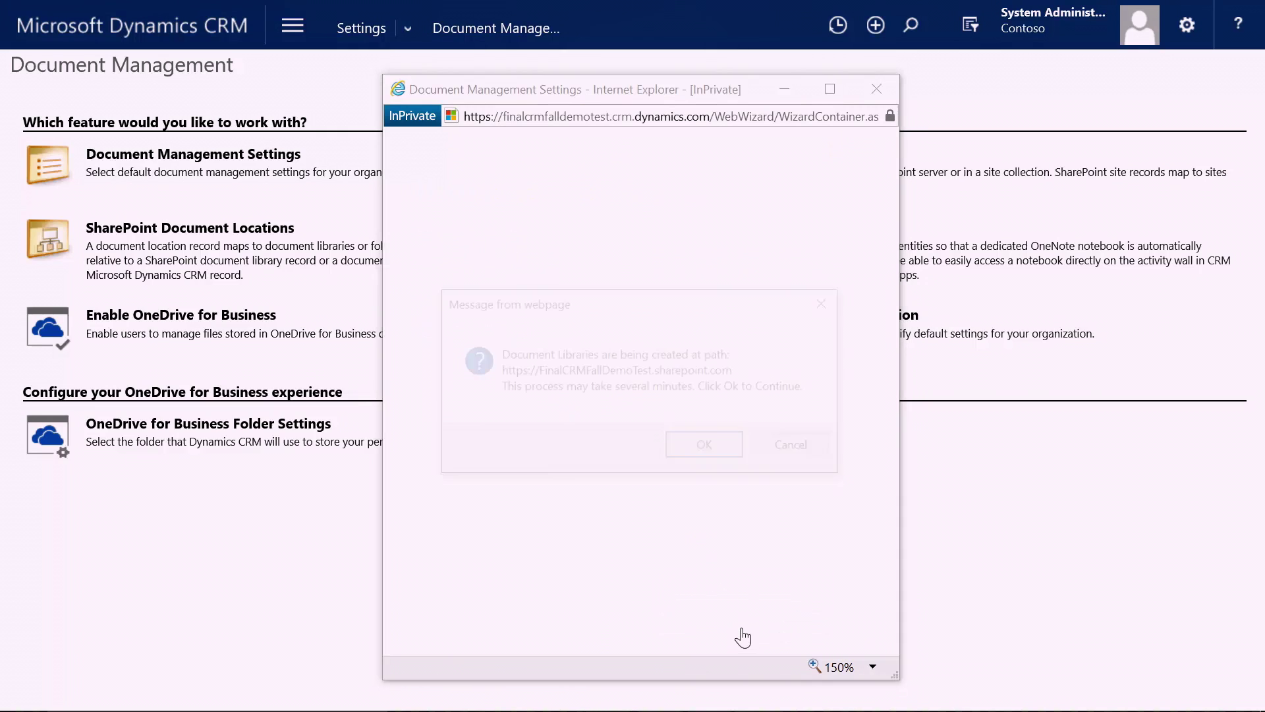
pyautogui.click(708, 449)
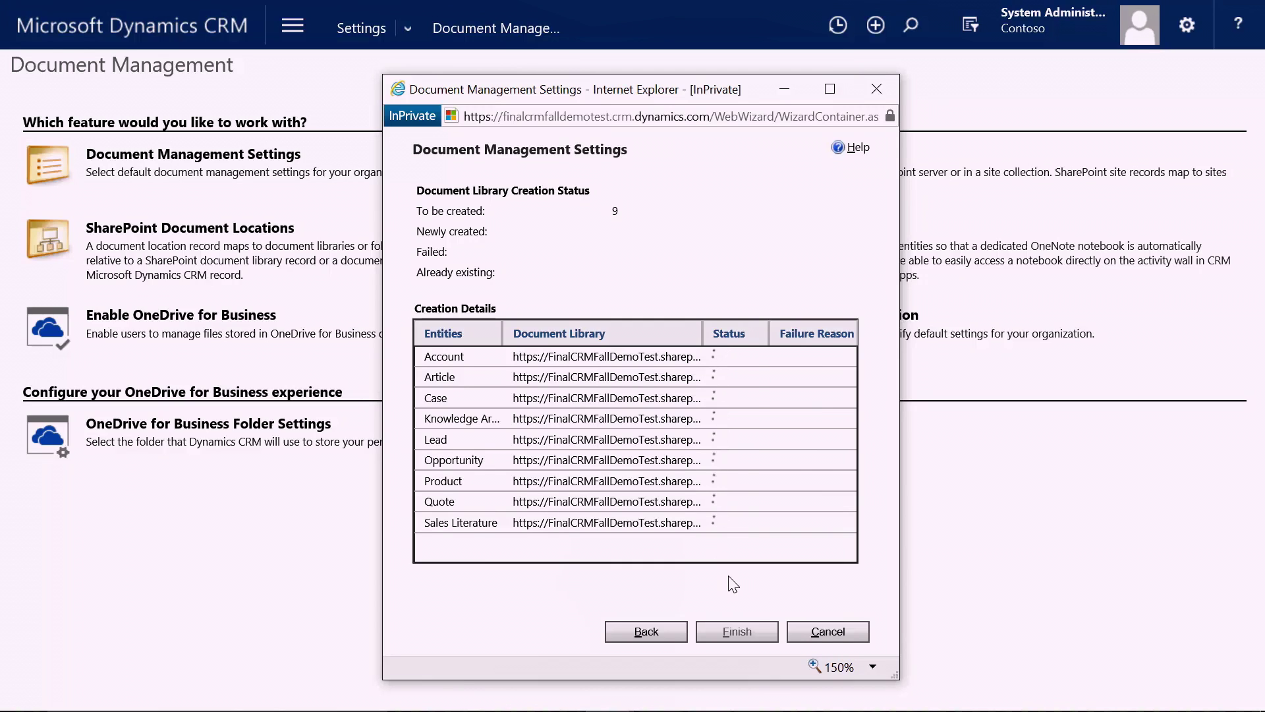
pyautogui.click(737, 633)
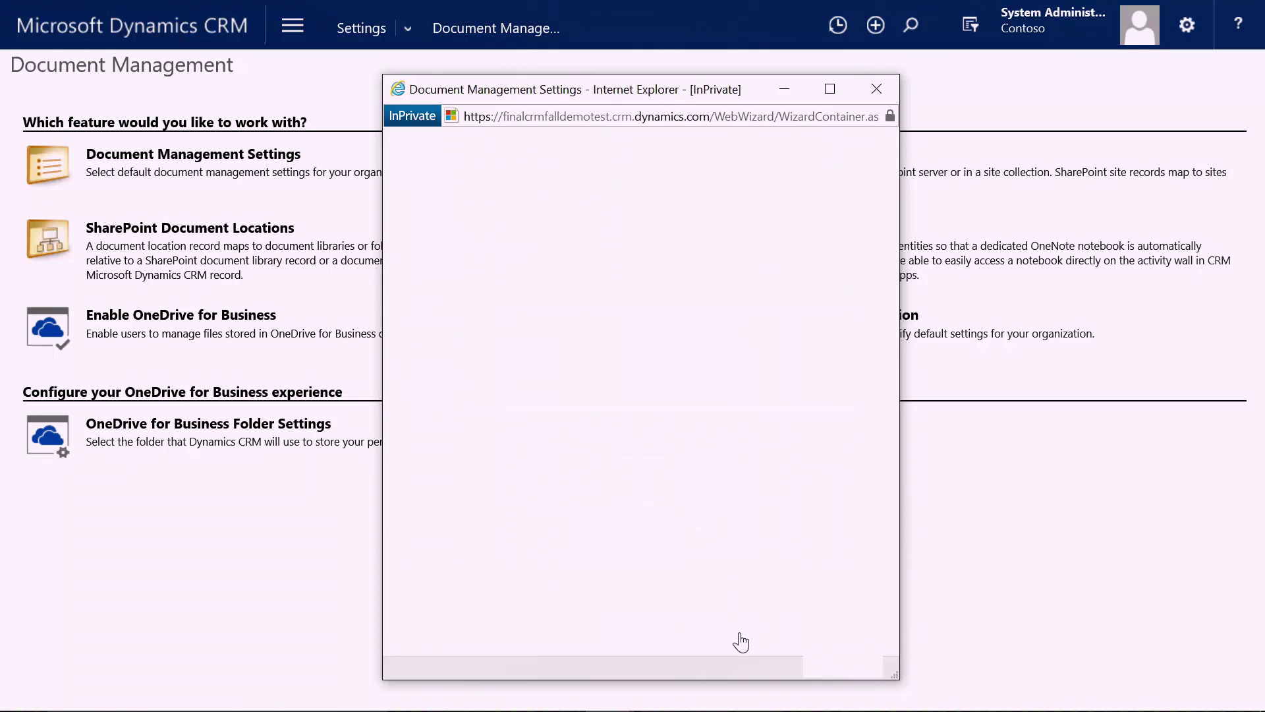
# Enable OneNote integration for the five checked entities: Account, Case, Lead, Opportunity and Product.
pyautogui.click(795, 231)
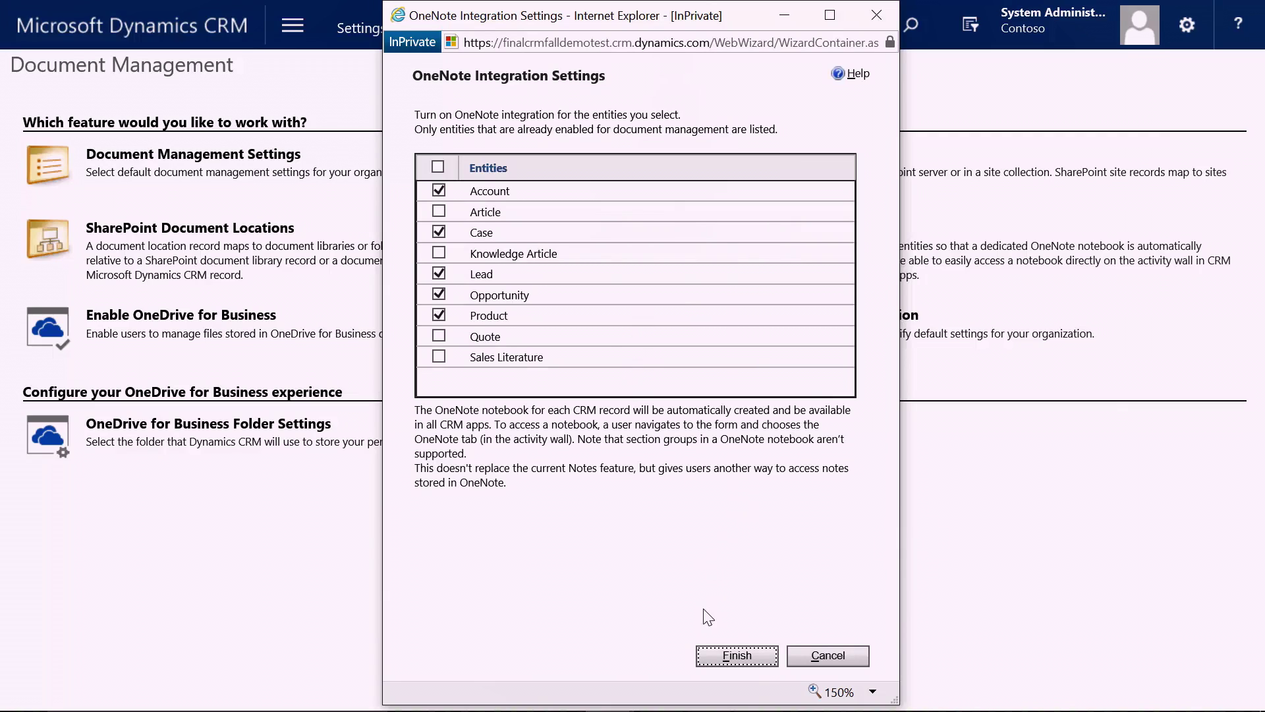
pyautogui.click(745, 660)
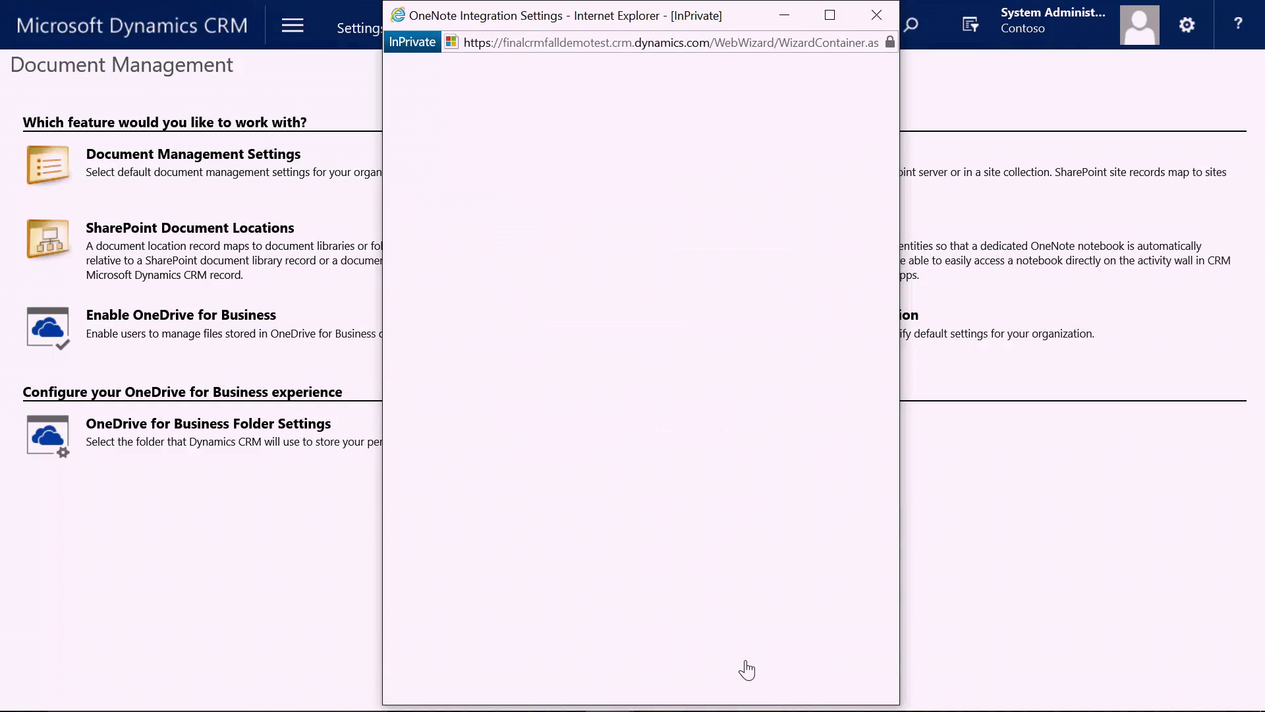
pyautogui.click(214, 315)
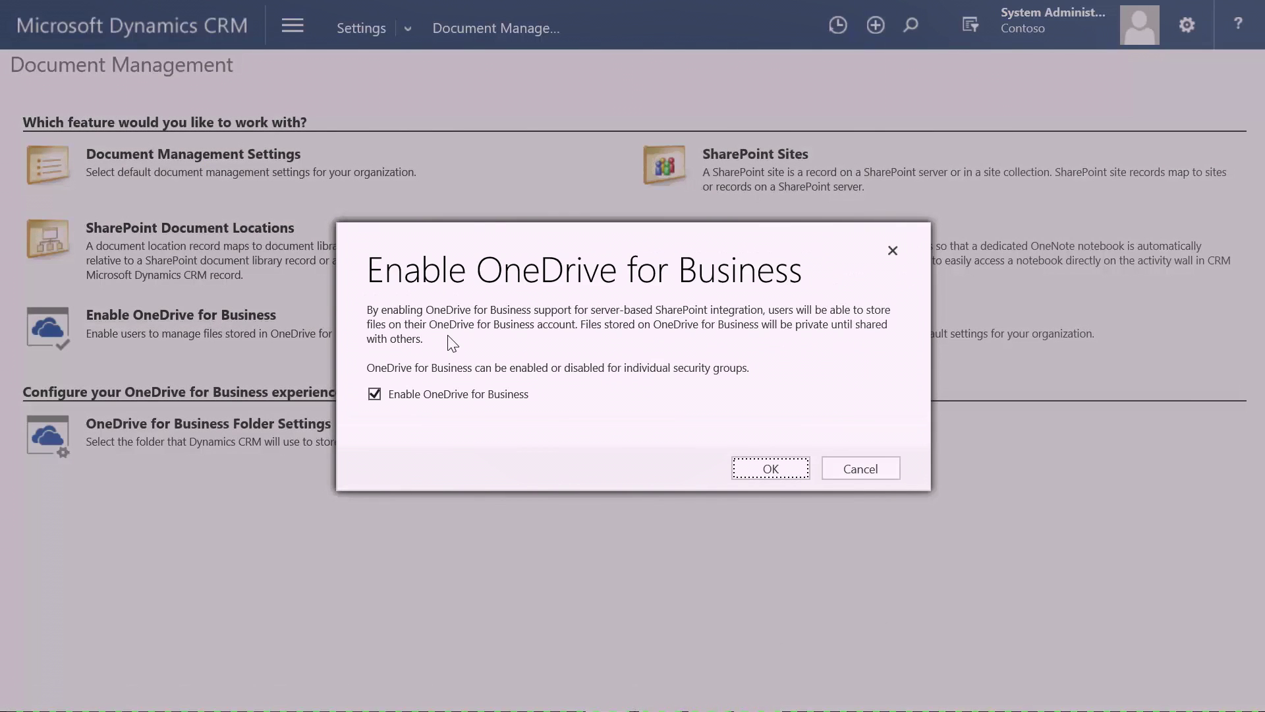
# Enable OneDrive for Business and keep 'CRM' as its personal files folder.
pyautogui.click(772, 468)
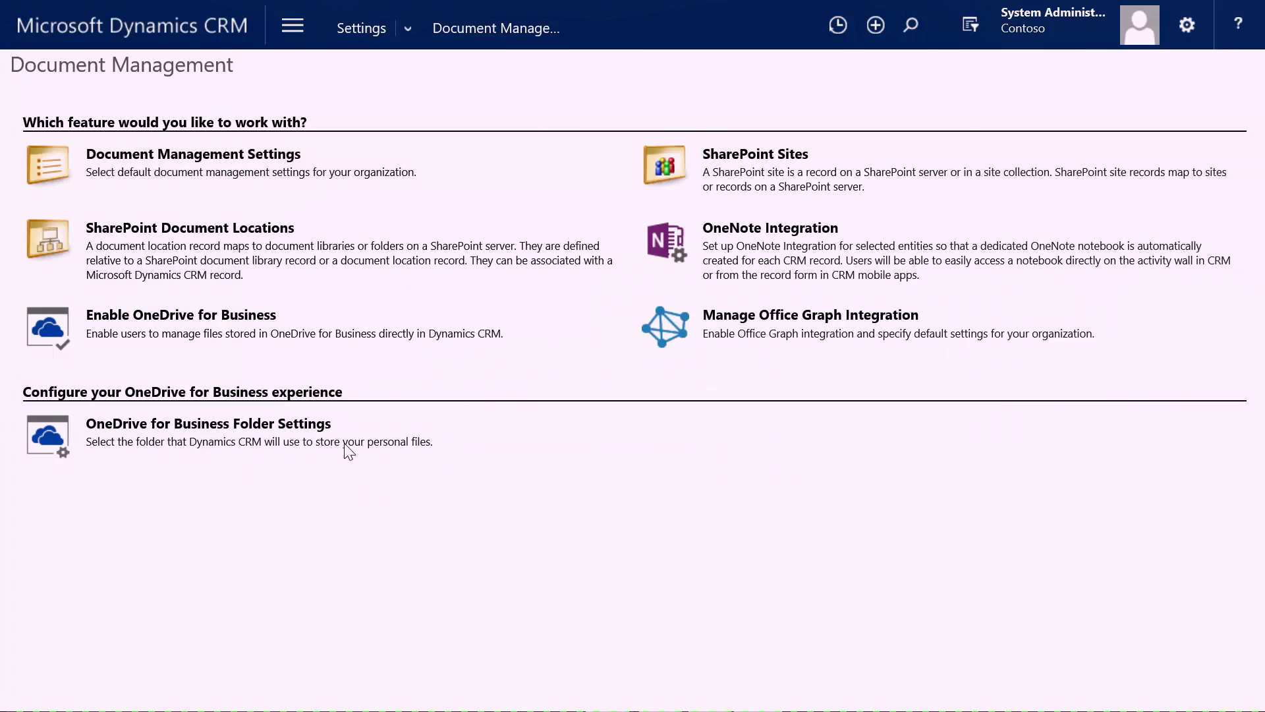
pyautogui.click(180, 428)
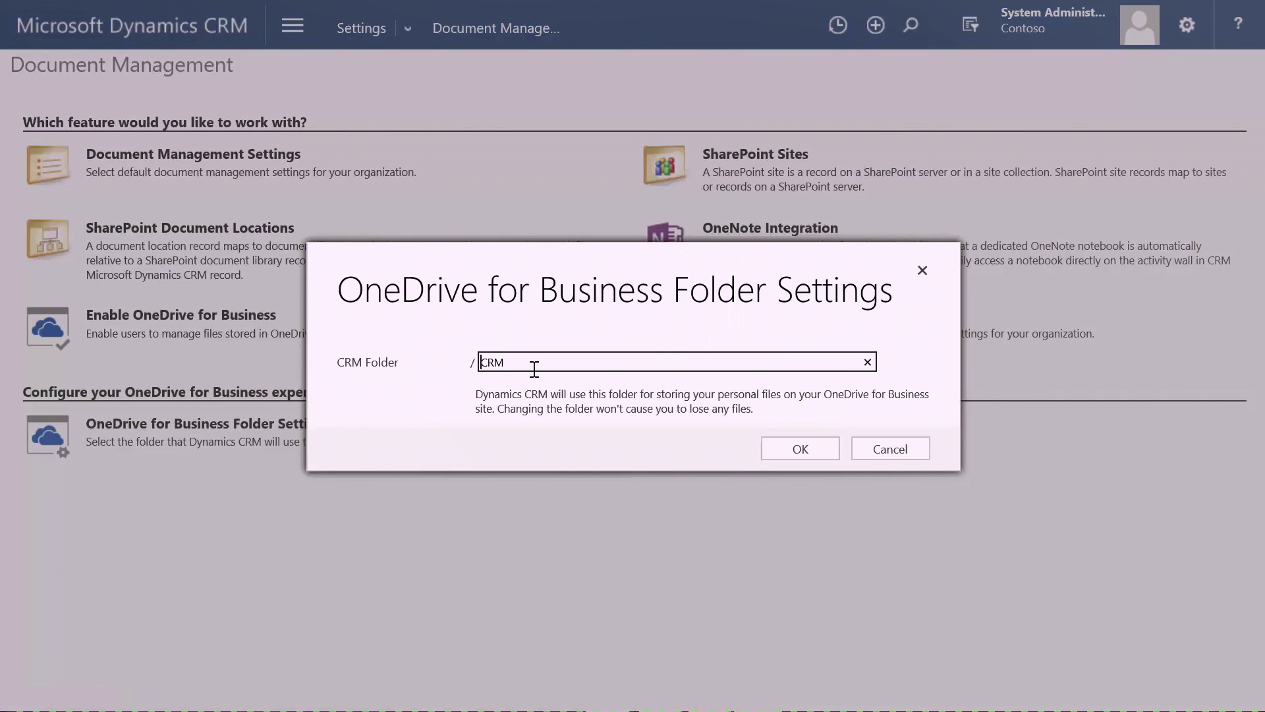
pyautogui.click(779, 448)
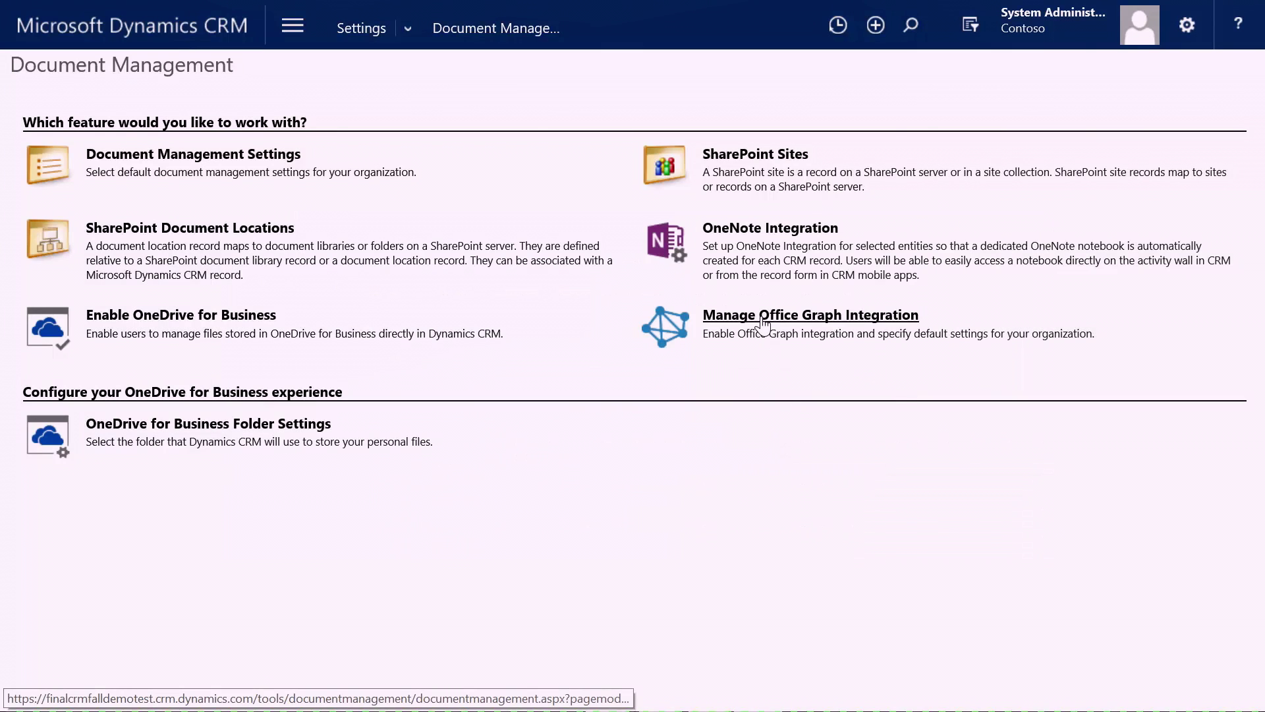
pyautogui.click(762, 320)
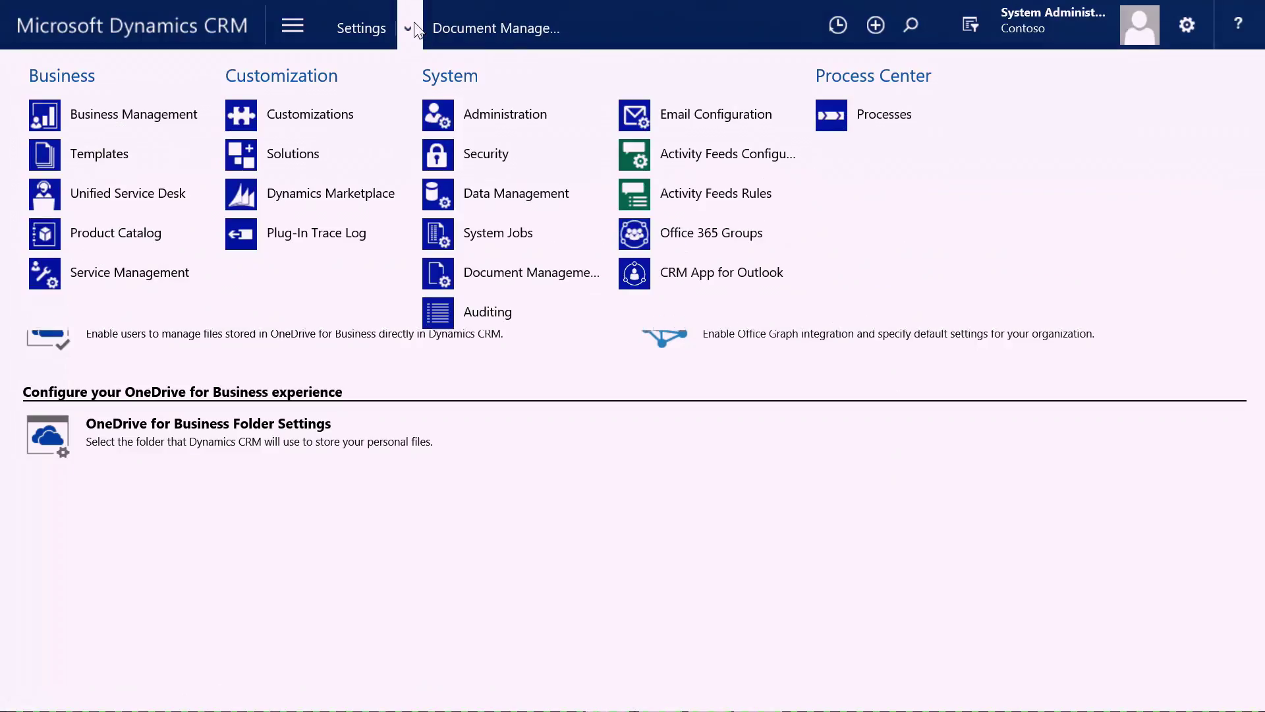
# Add a third row in Office 365 Groups settings, leaving its entity unselected.
pyautogui.click(731, 245)
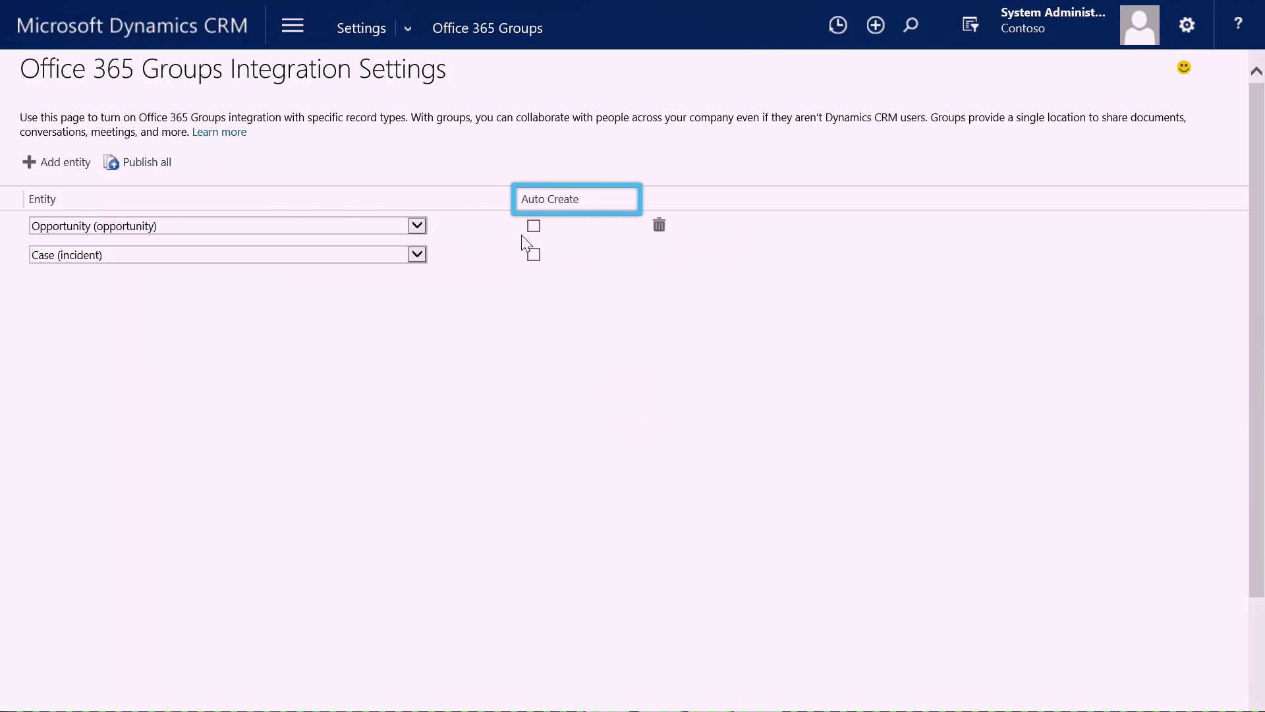
pyautogui.click(66, 162)
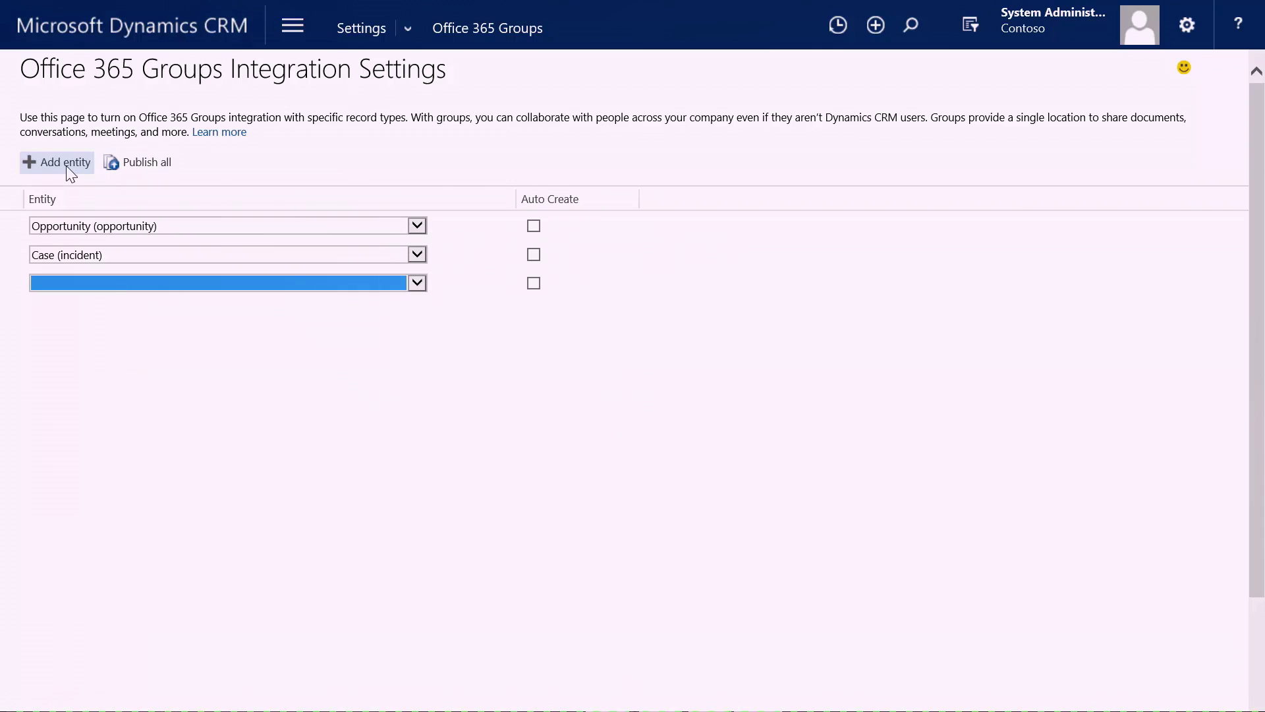
pyautogui.click(420, 286)
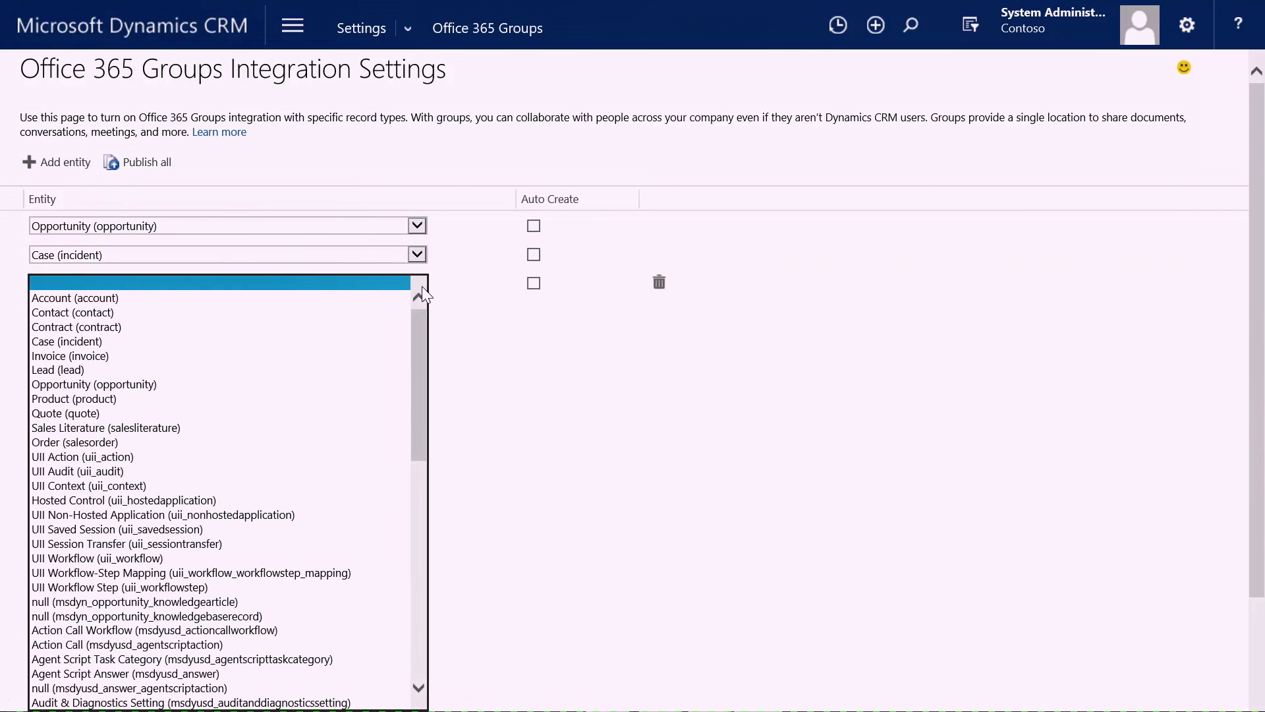
pyautogui.click(570, 405)
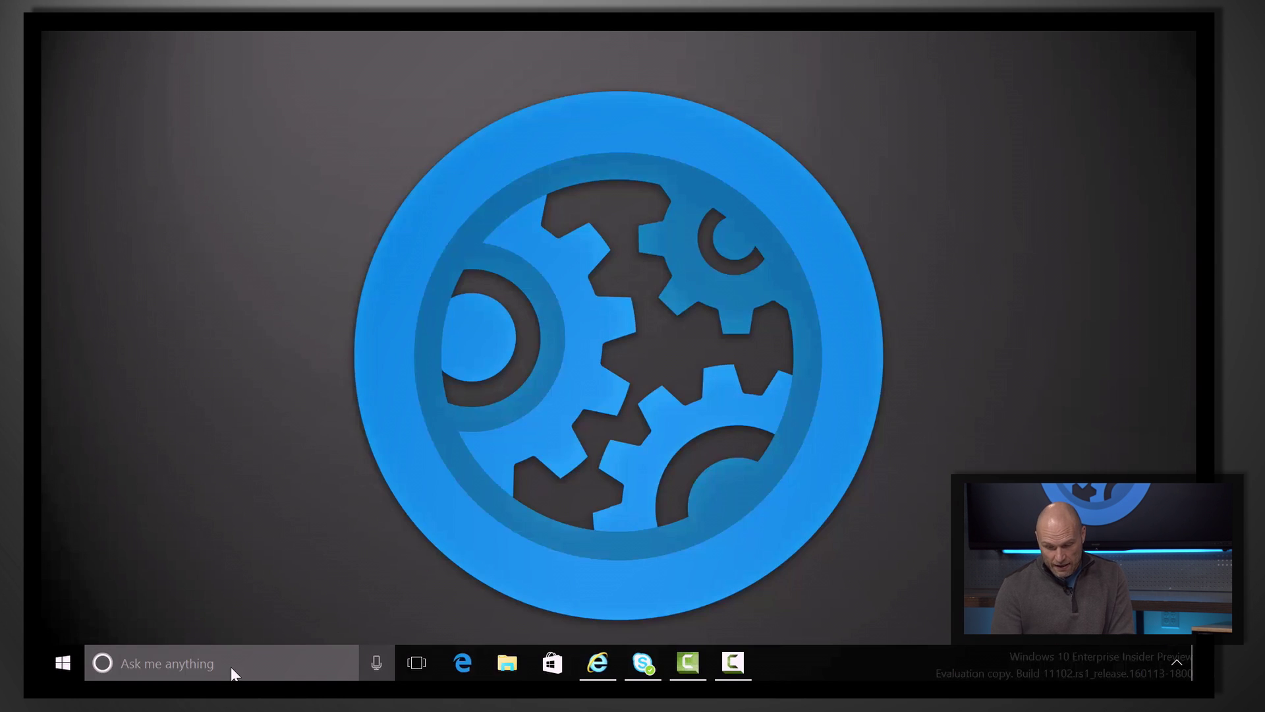
# Connect Cortana's Dynamics CRM card to the 'basedemo' CRM address.
pyautogui.click(231, 668)
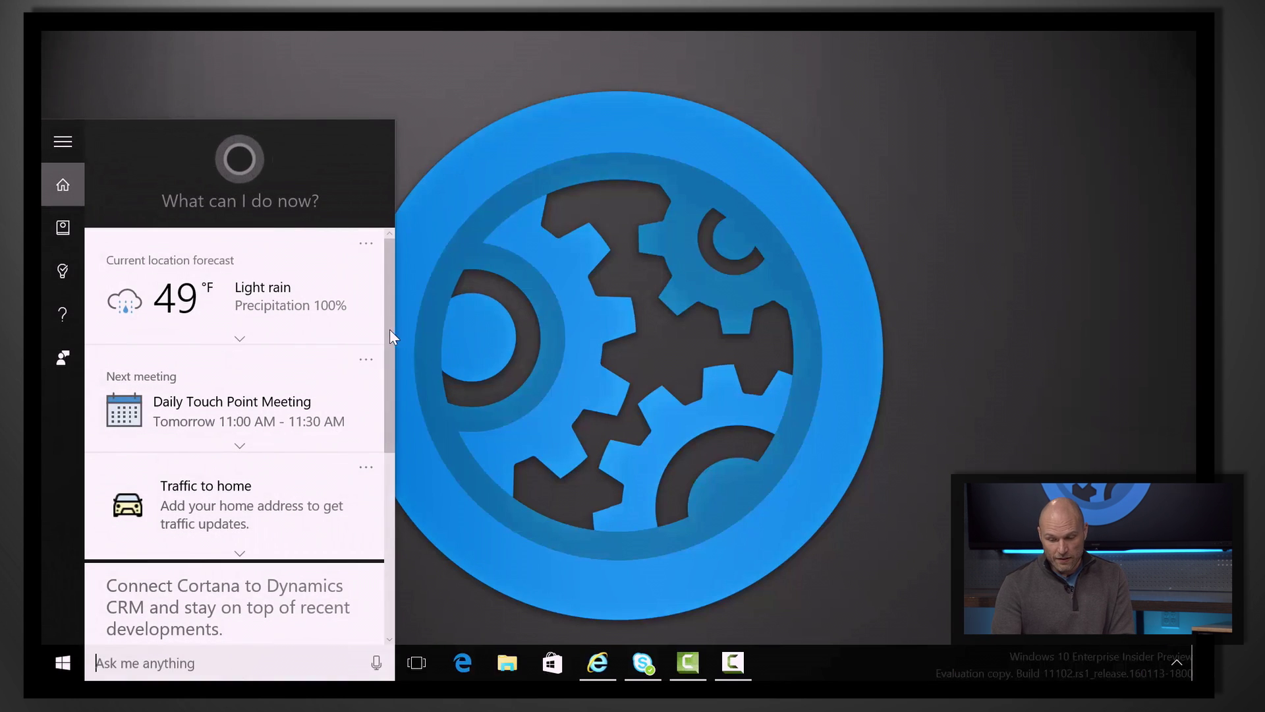
pyautogui.moveTo(389, 329); pyautogui.dragTo(388, 476)
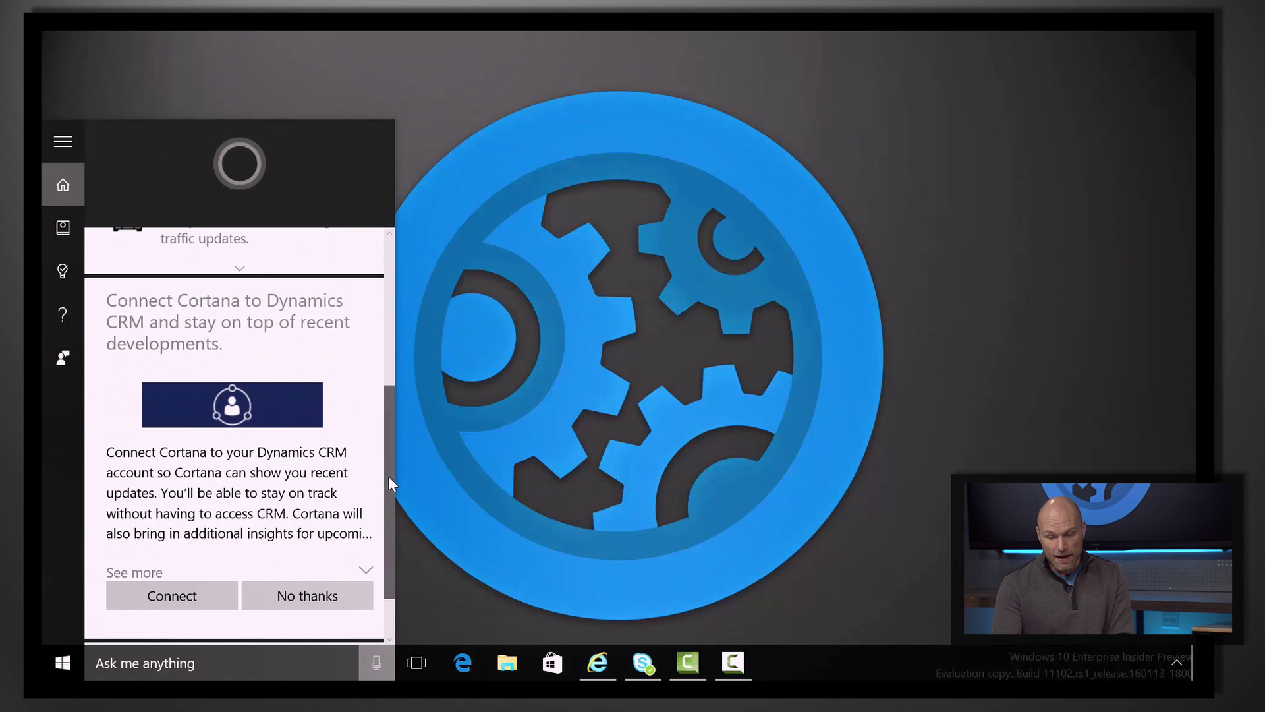
pyautogui.click(184, 596)
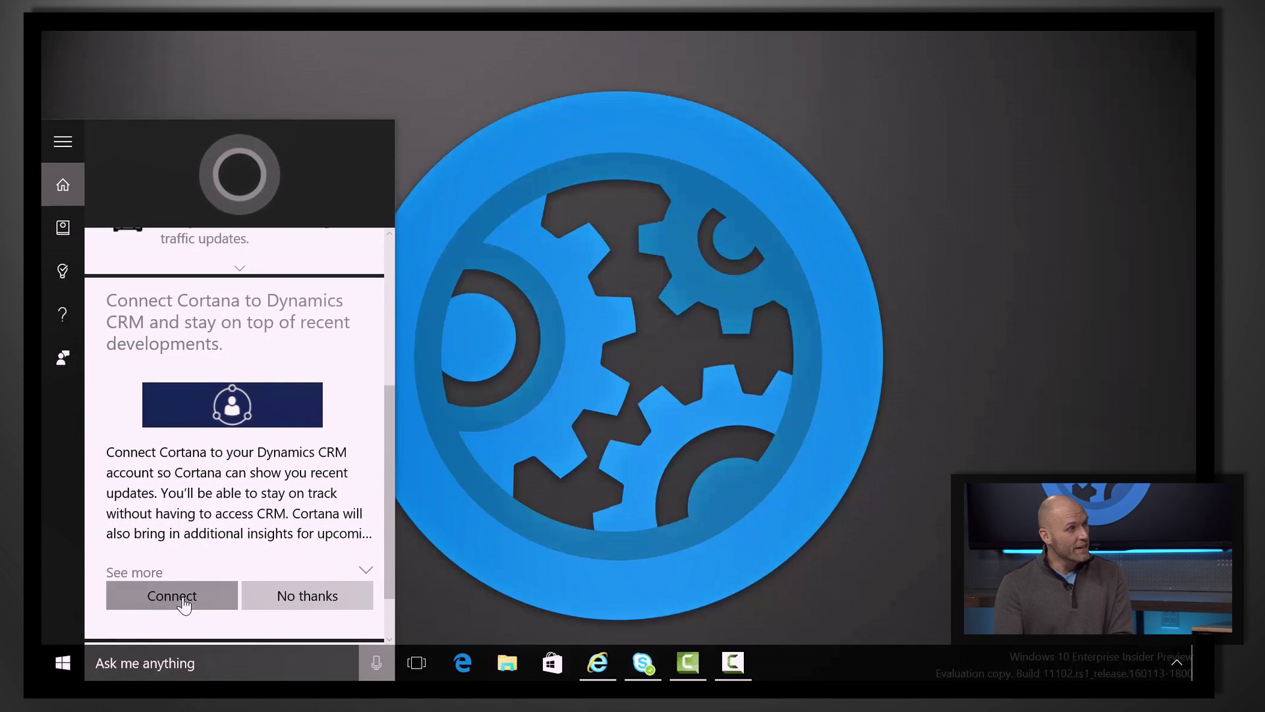
pyautogui.click(156, 191)
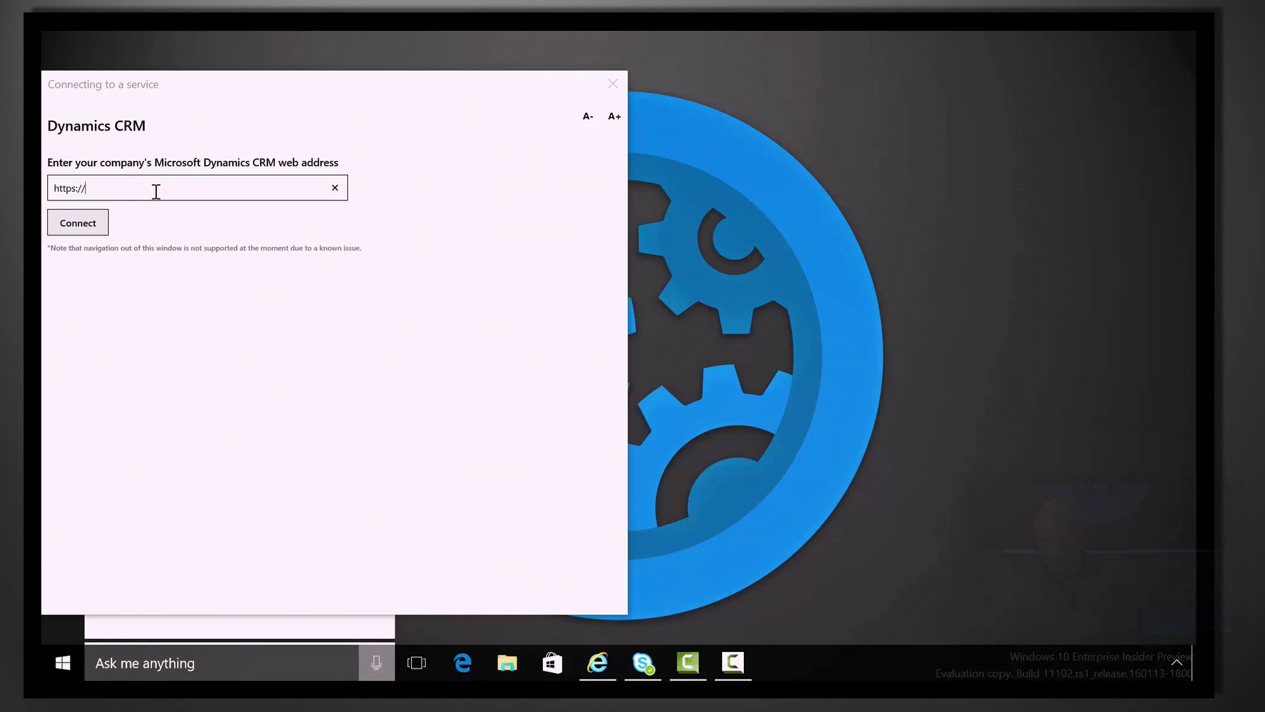
pyautogui.write('basedemo.crm.dynamics.com')
pyautogui.click(88, 224)
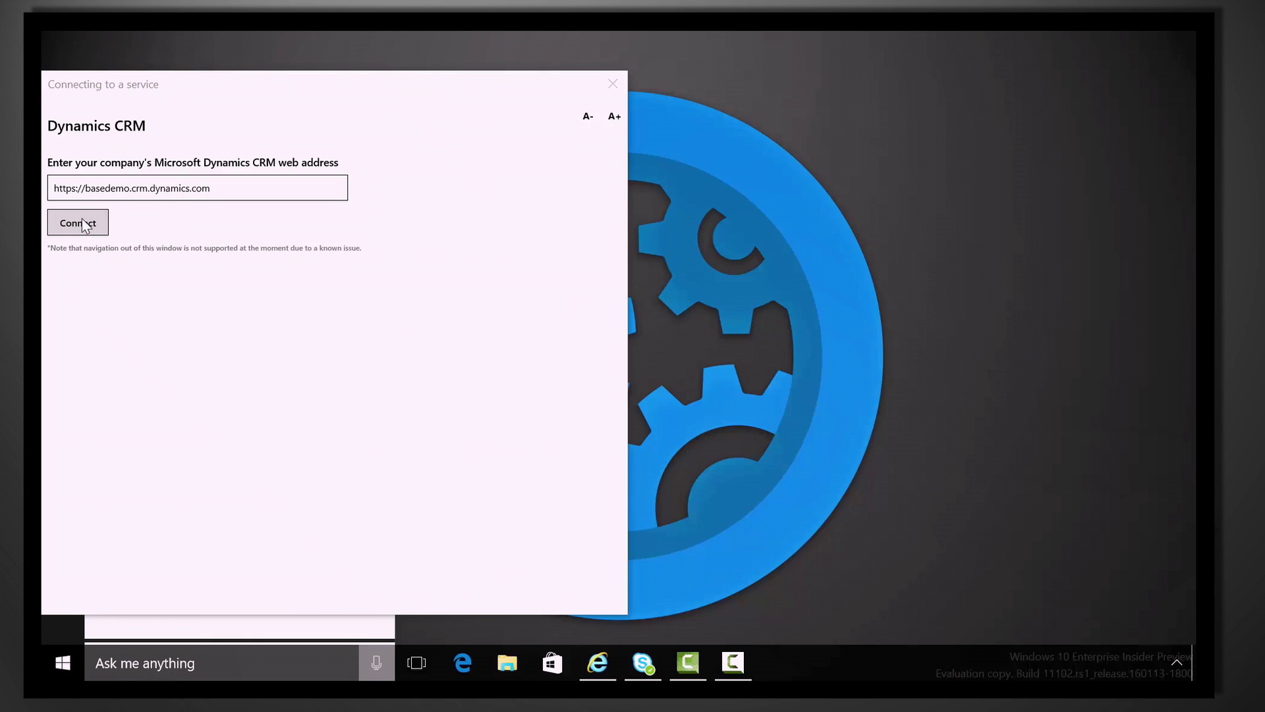
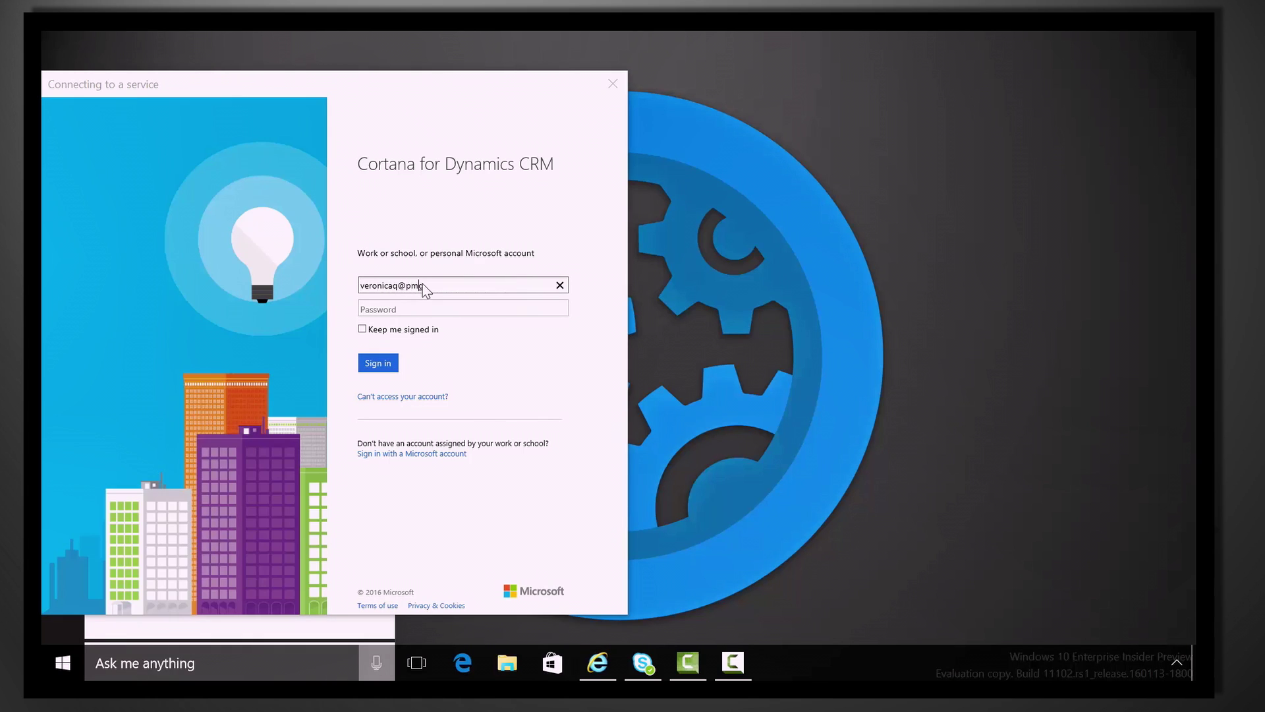
# Sign in with the CRM account's e-mail and password to bring up the pipeline card.
pyautogui.click(451, 309)
pyautogui.write('pass@word1')
pyautogui.click(374, 364)
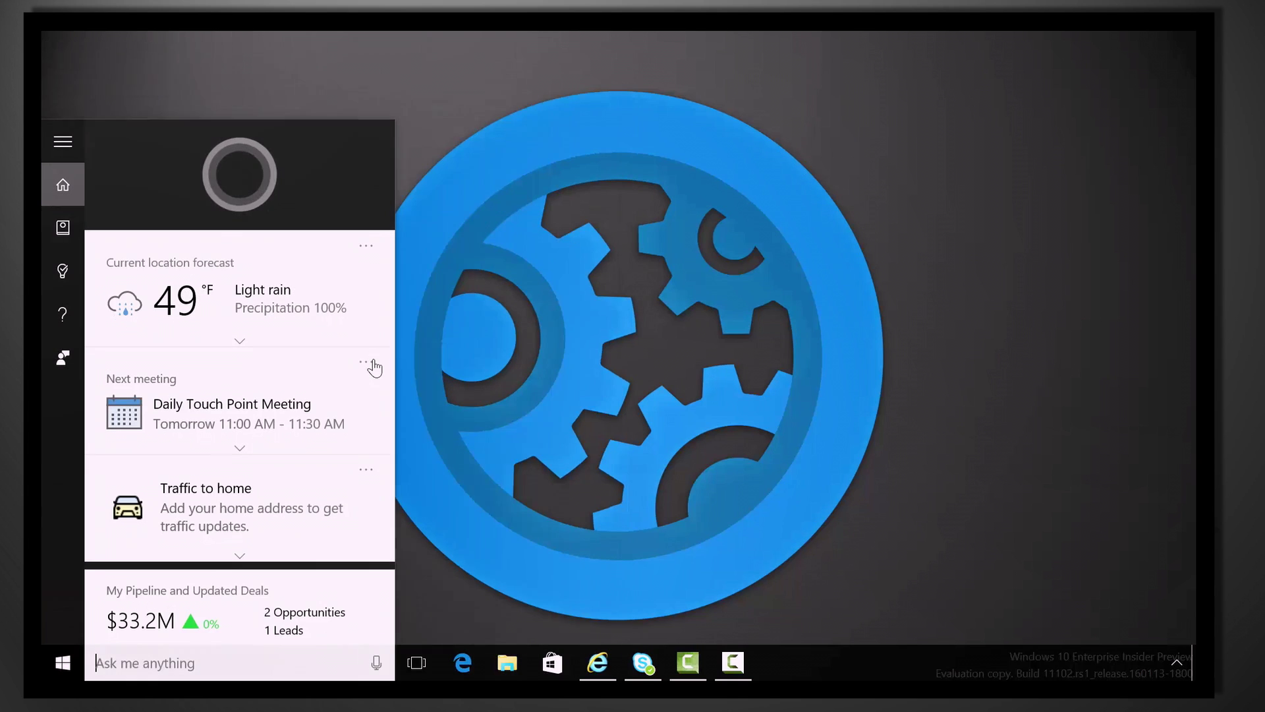
pyautogui.moveTo(394, 340); pyautogui.dragTo(393, 489)
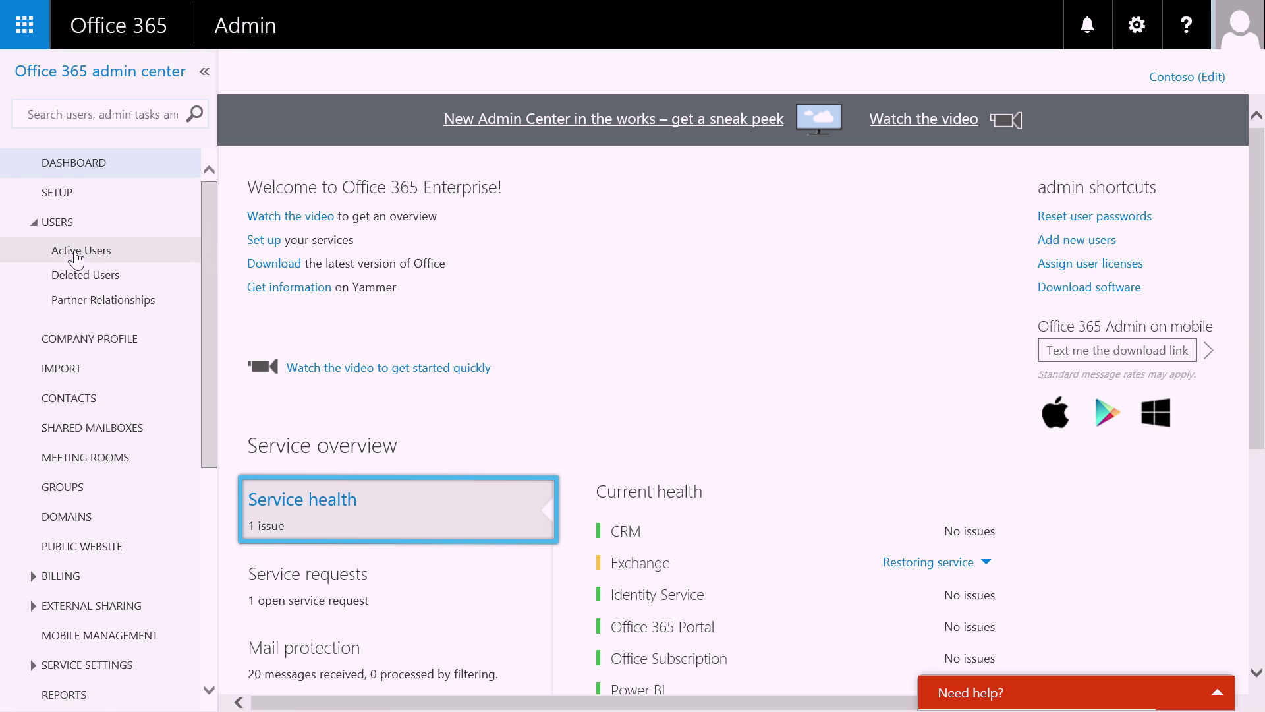
# Check the System Administrator's assigned licences in Active Users and cancel without changes.
pyautogui.click(77, 251)
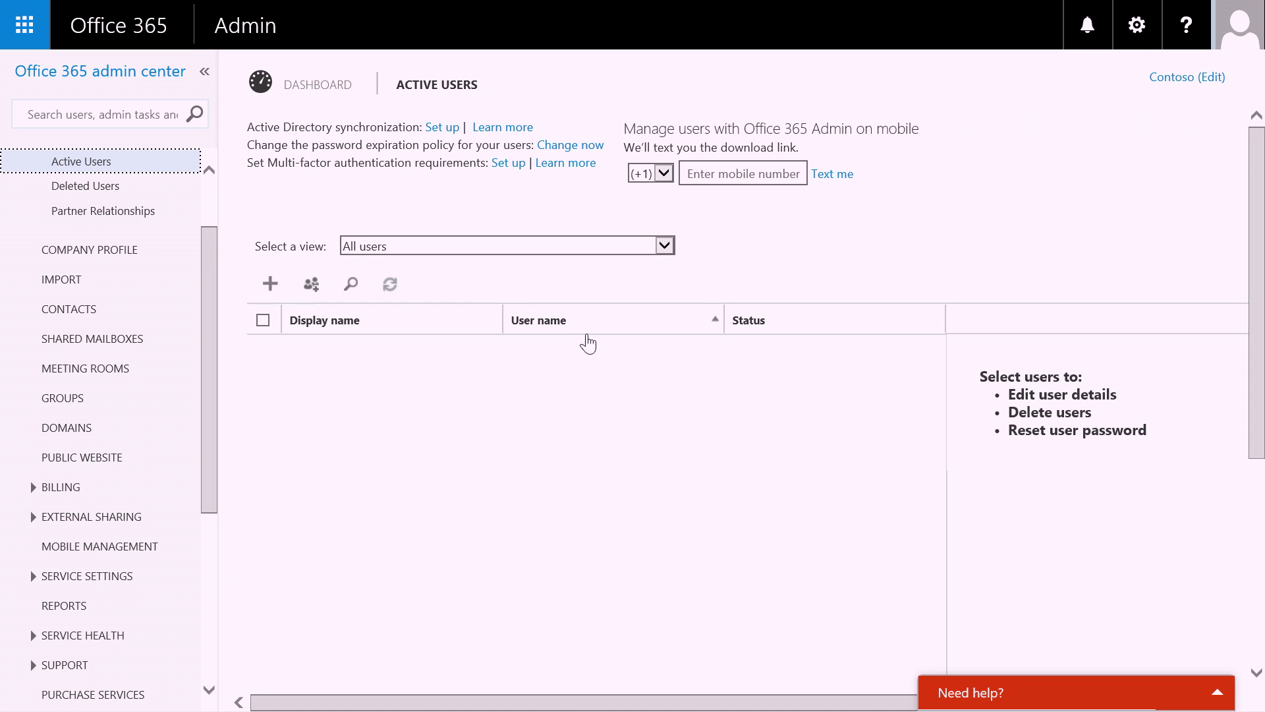
pyautogui.click(836, 357)
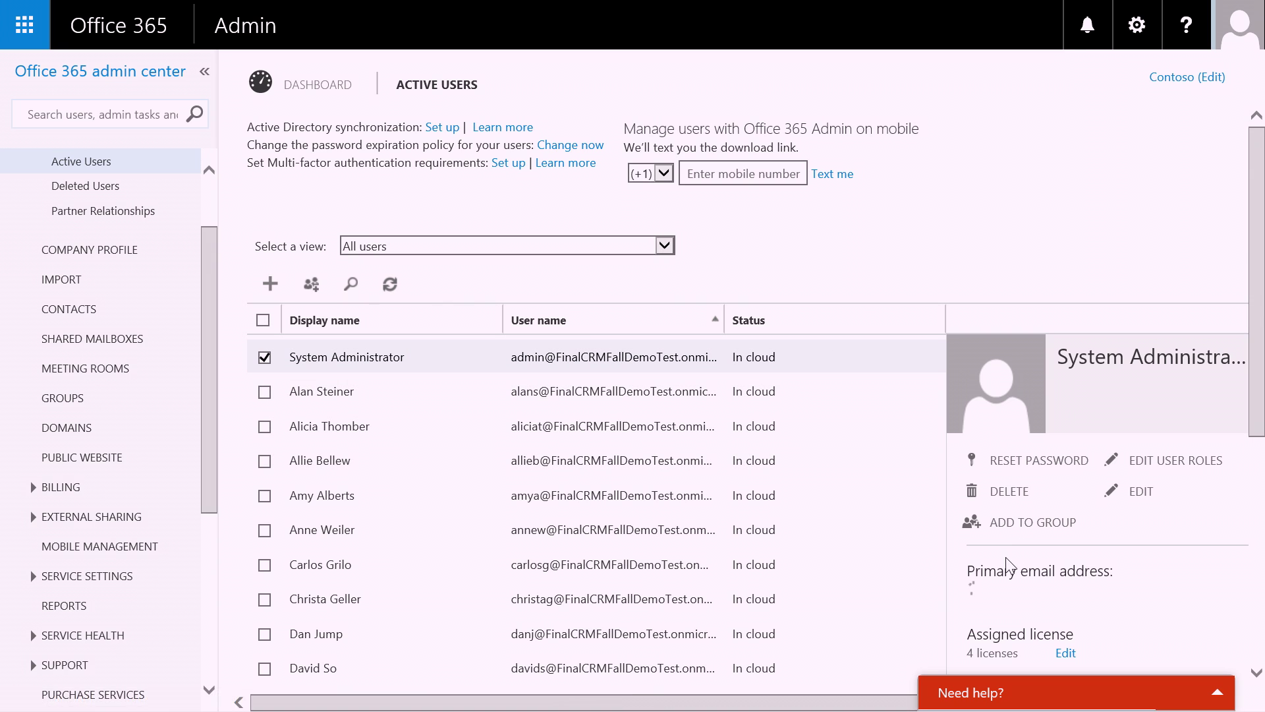
pyautogui.click(1063, 659)
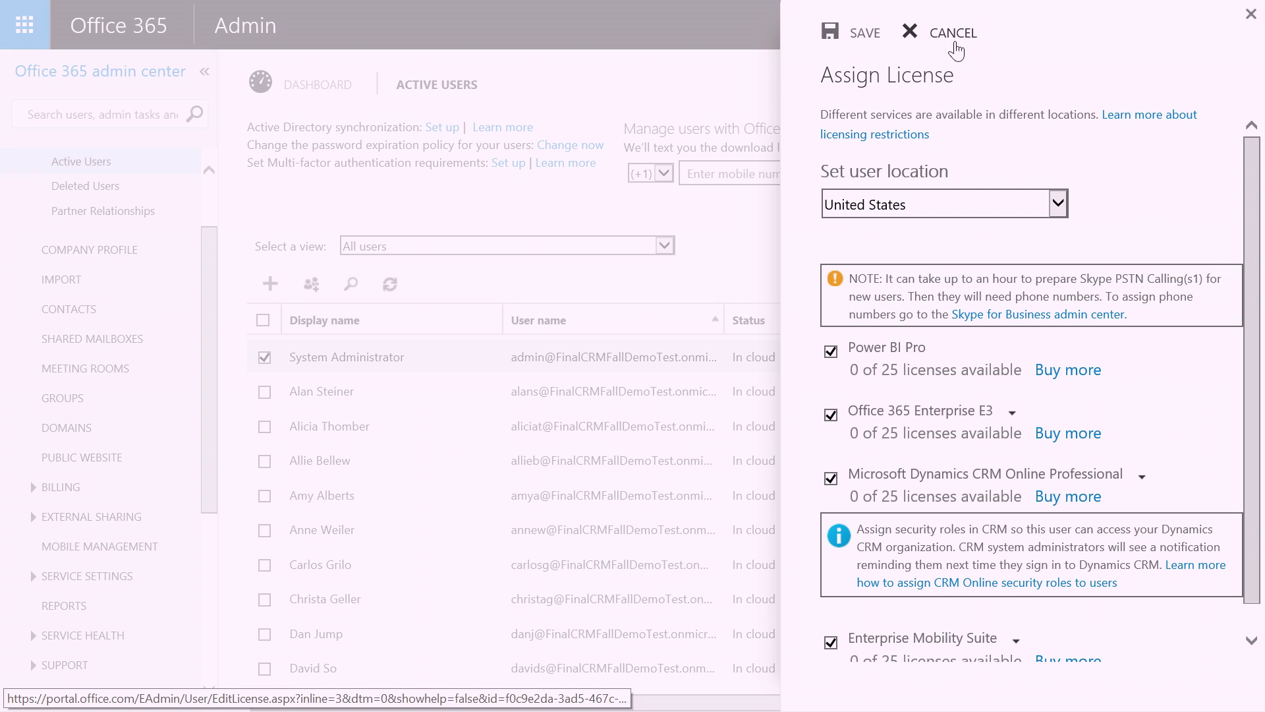
pyautogui.click(953, 35)
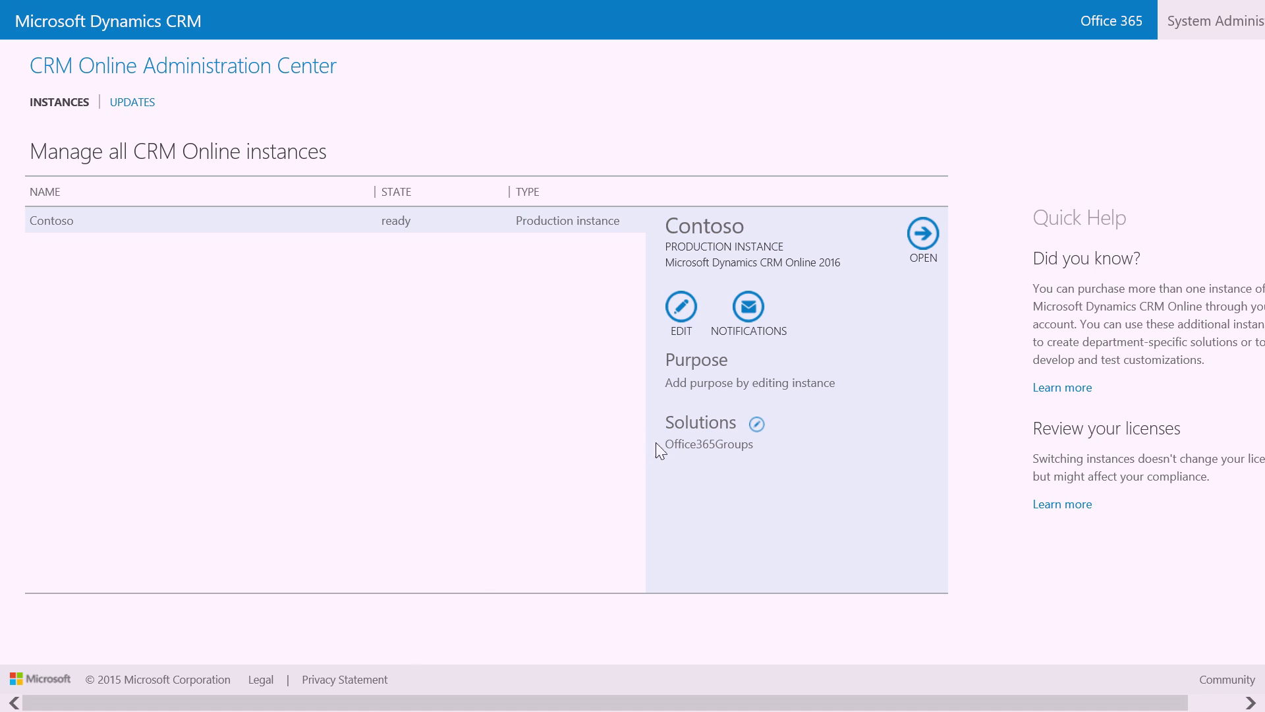
# Review the solutions available for the Contoso instance, then switch to the Updates page.
pyautogui.click(757, 425)
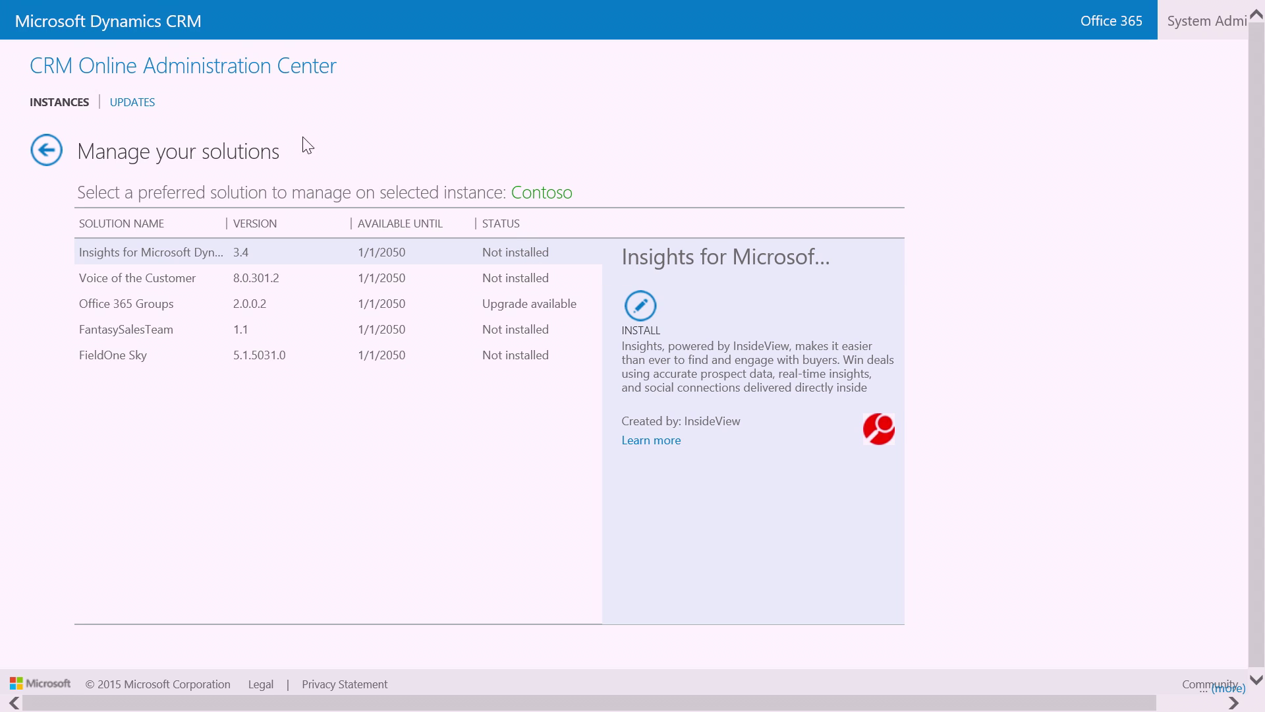
pyautogui.click(134, 105)
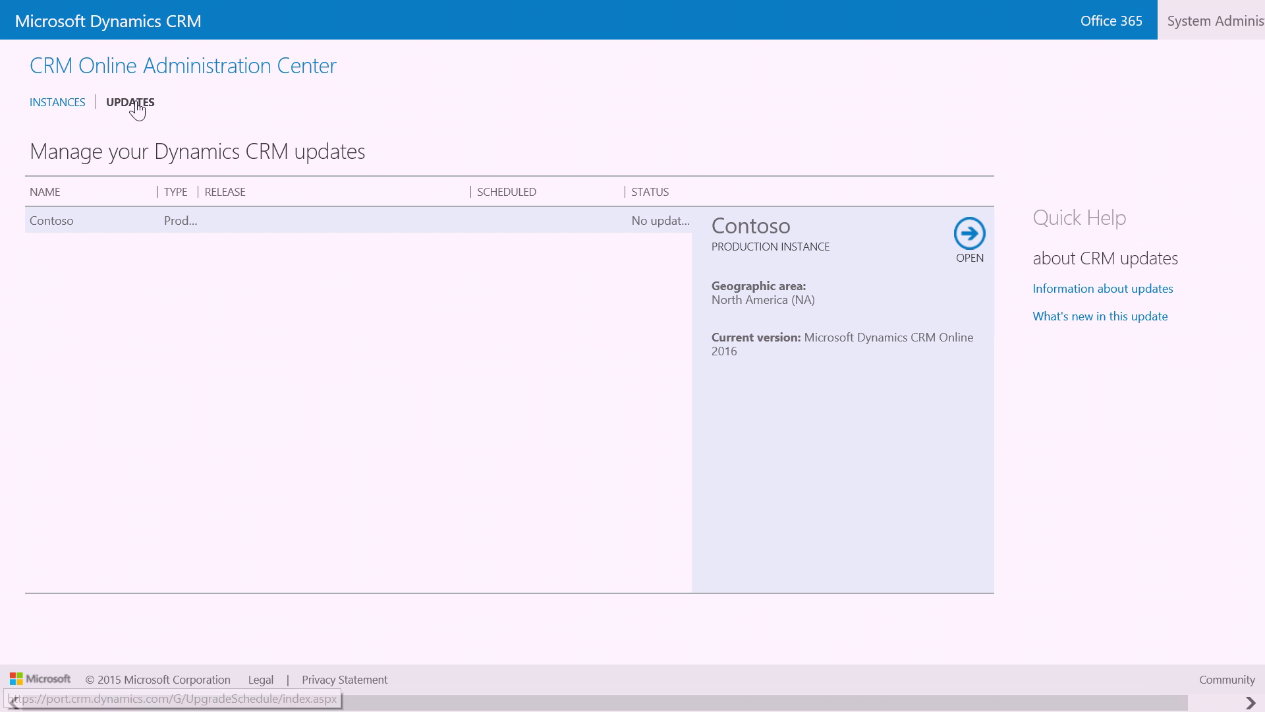